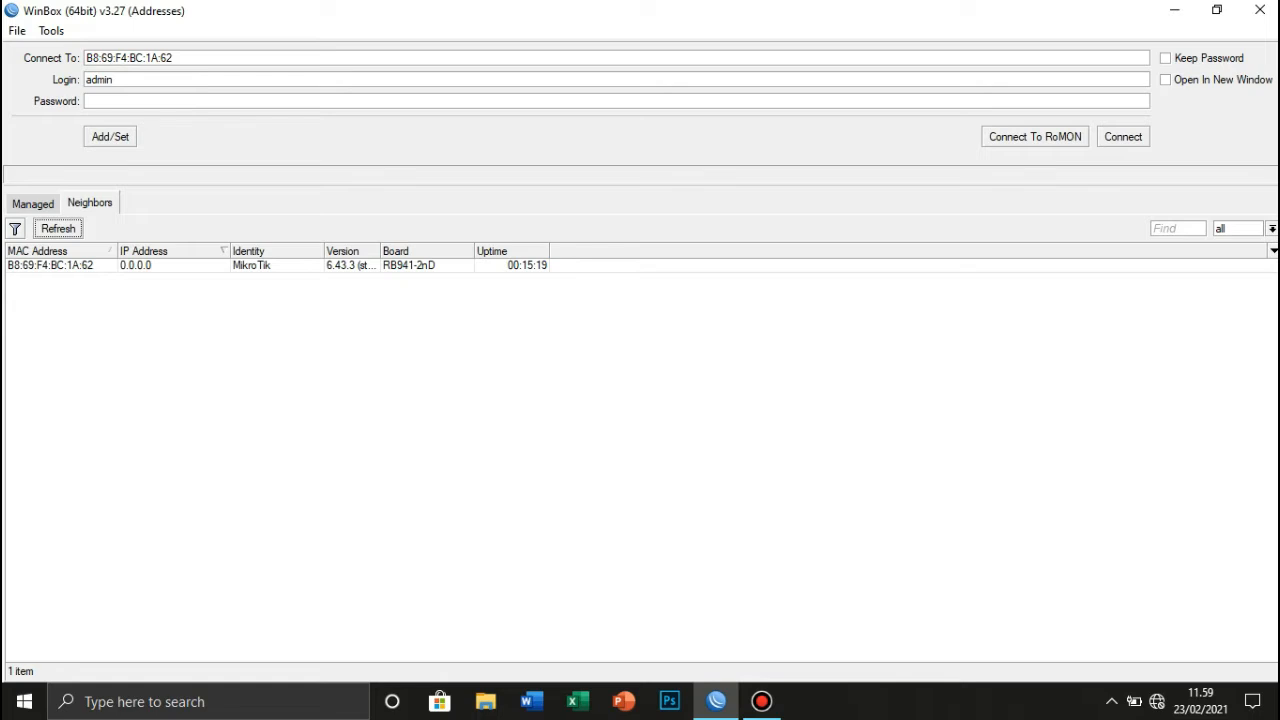
Step: Connect to the discovered MikroTik RB941-2nD router with the admin login
left_click(50, 265)
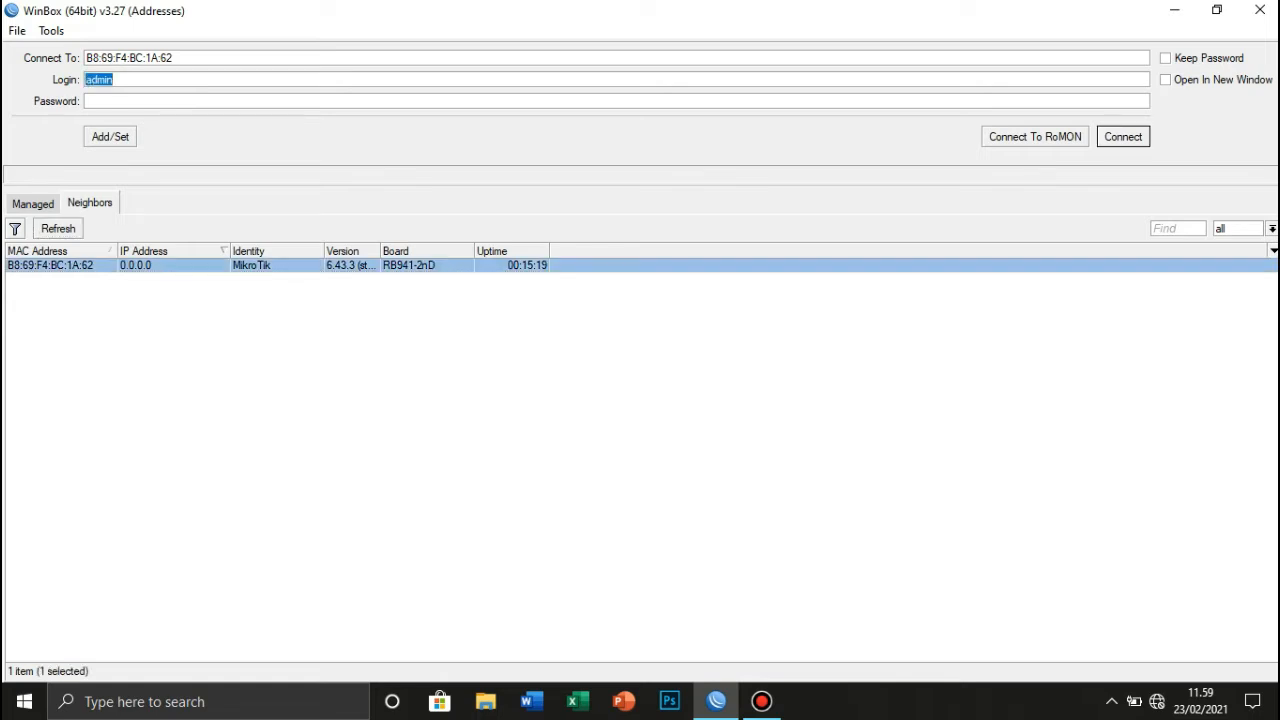
key("Return")
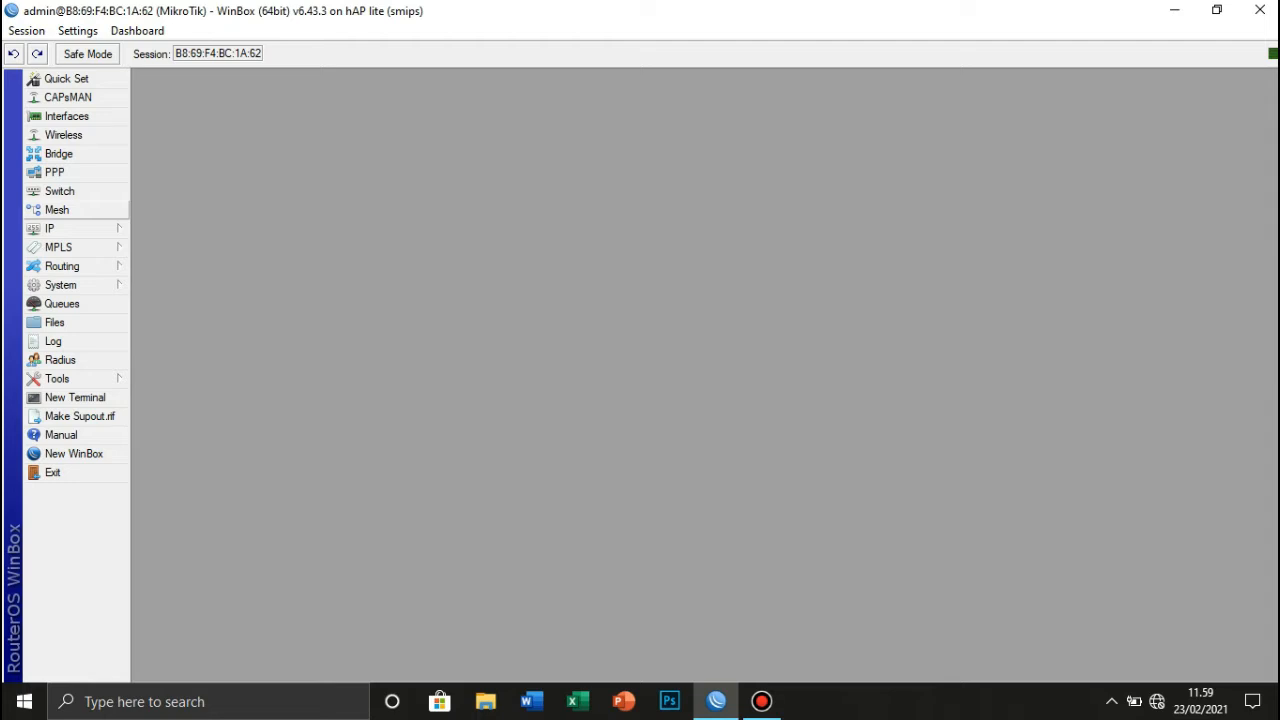
left_click(49, 228)
left_click(205, 267)
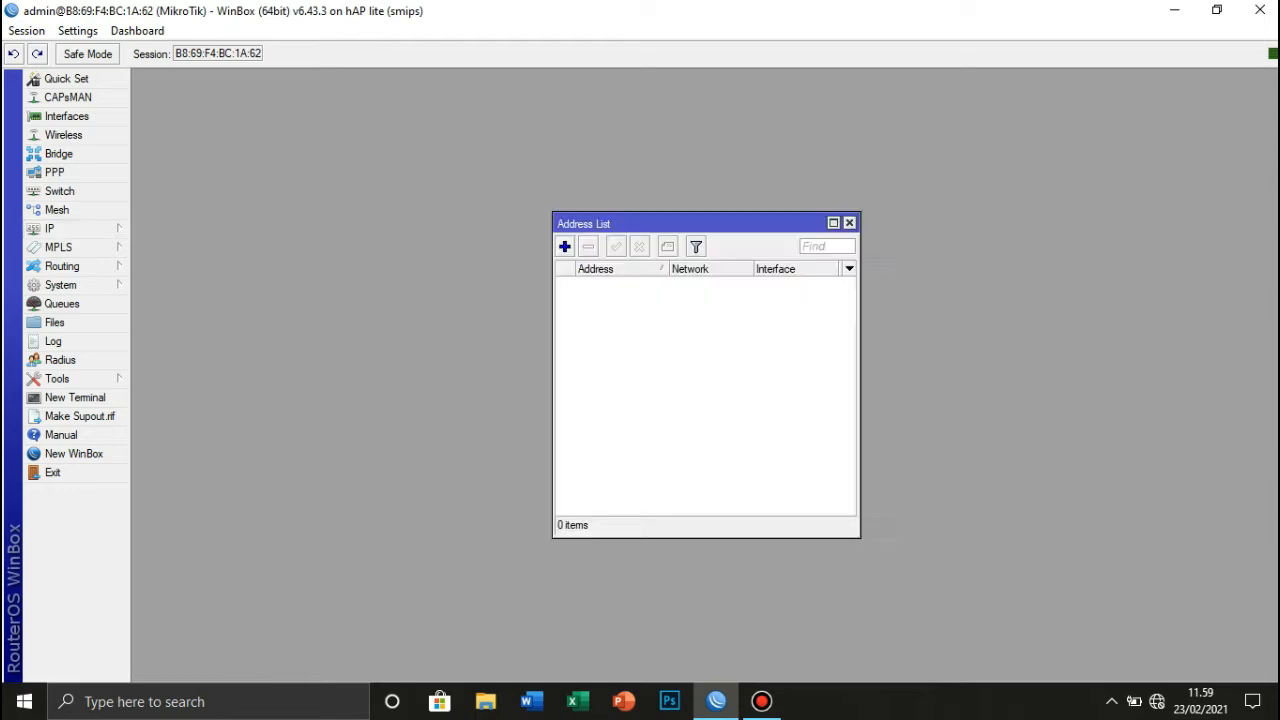
left_click(564, 246)
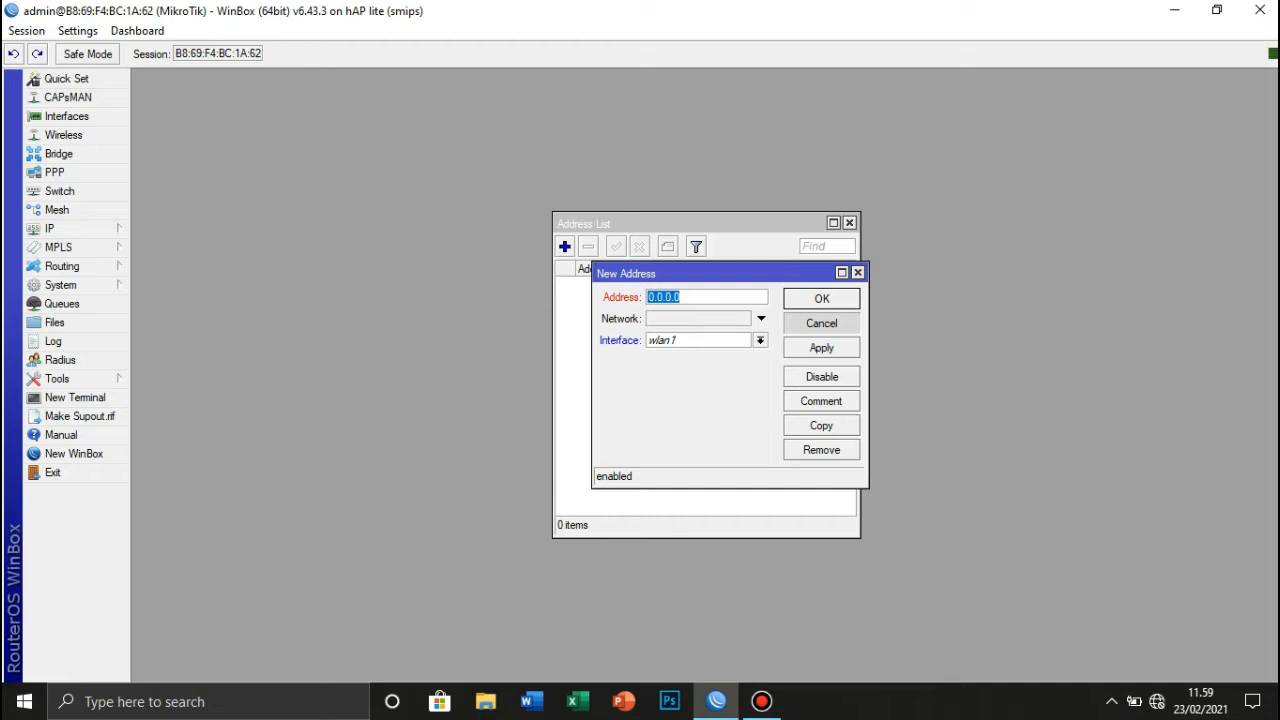
left_click(821, 323)
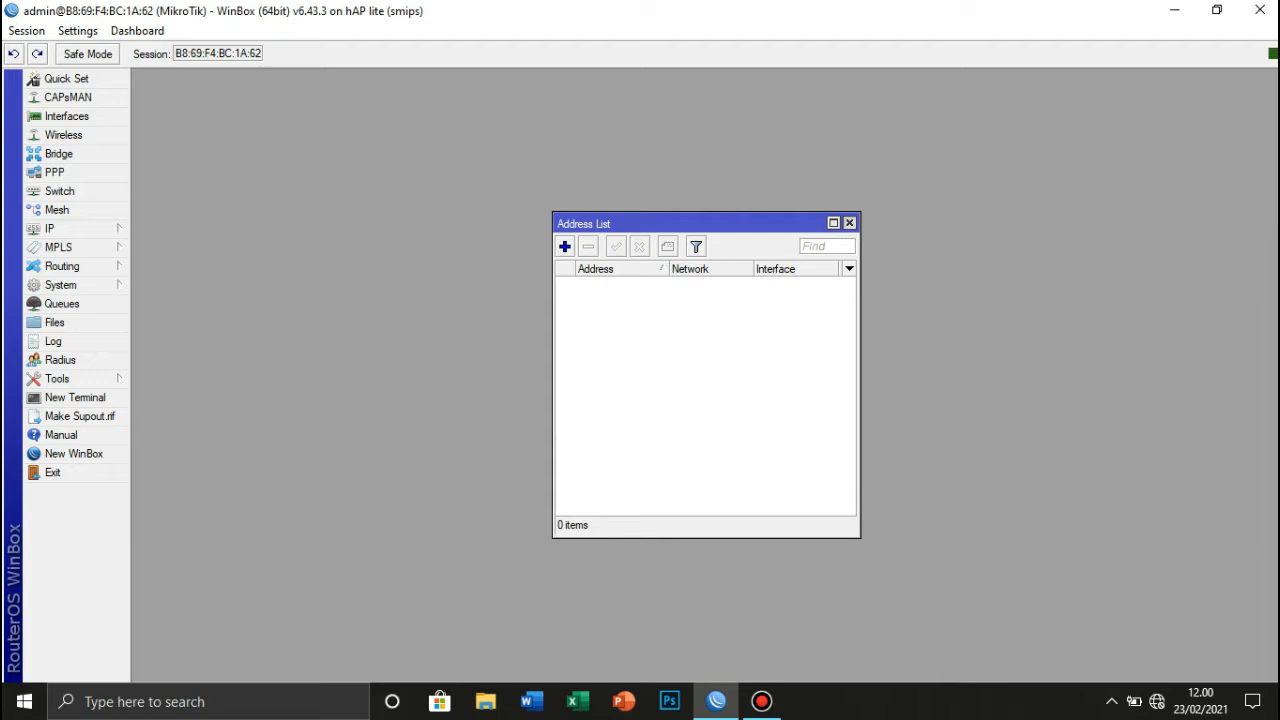
left_click(849, 223)
Step: Add a DHCP client on interface ether1
left_click(50, 228)
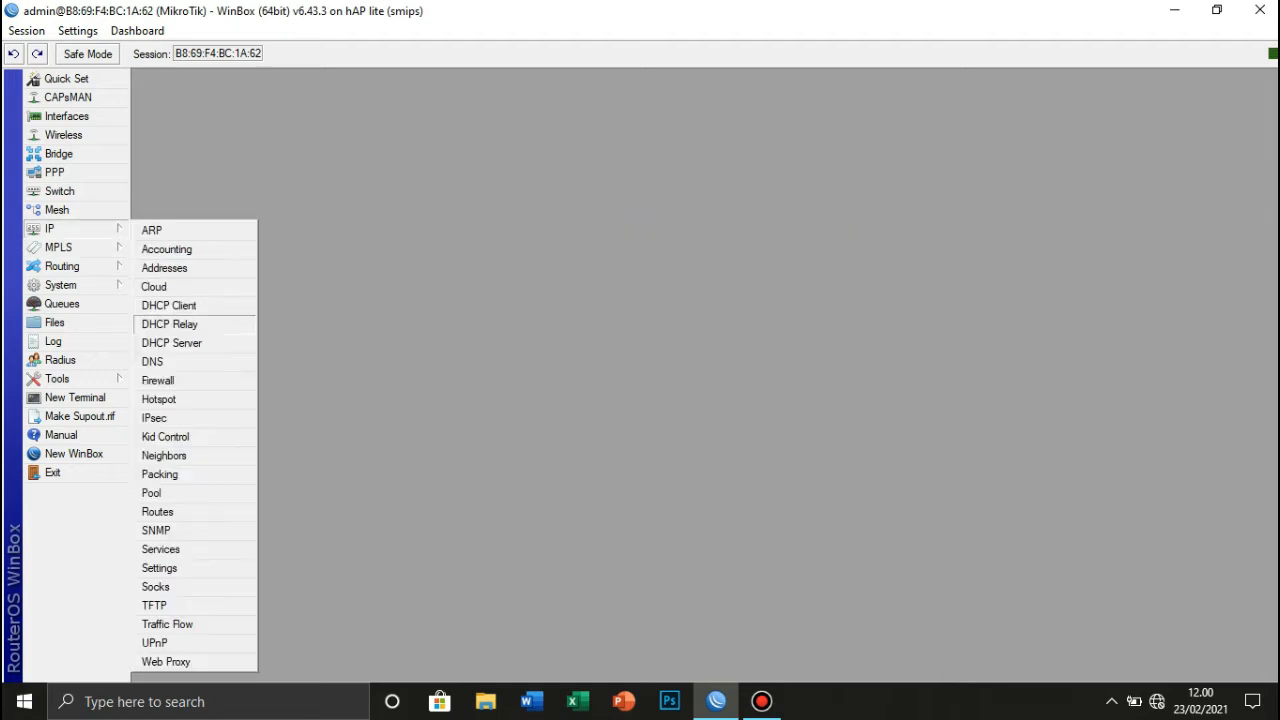
left_click(170, 305)
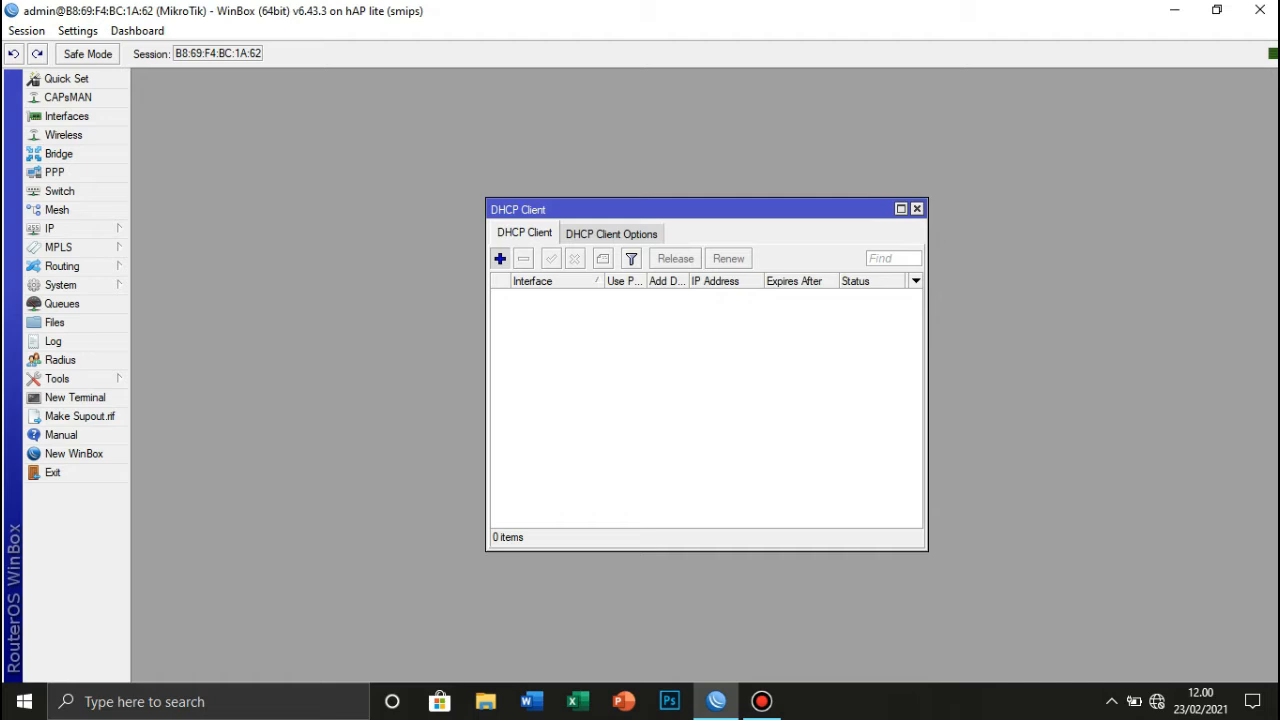
left_click(500, 258)
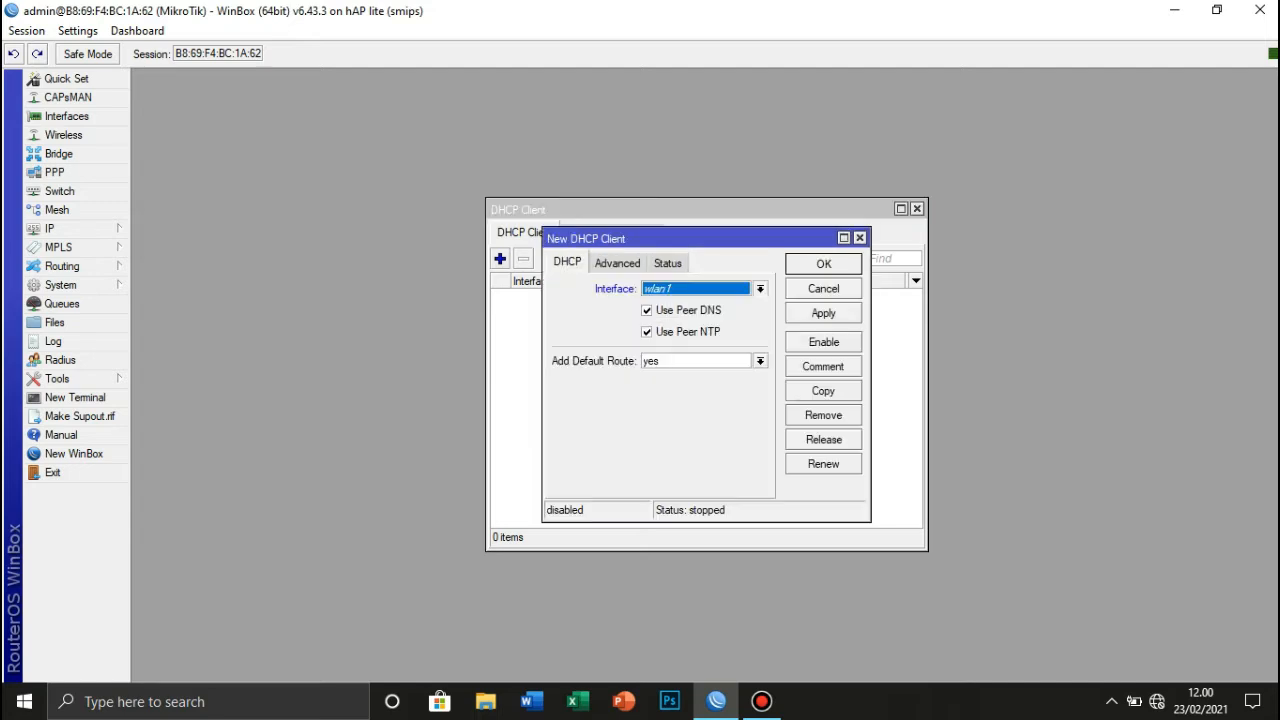
left_click(760, 289)
left_click(664, 302)
left_click(823, 313)
left_click(823, 264)
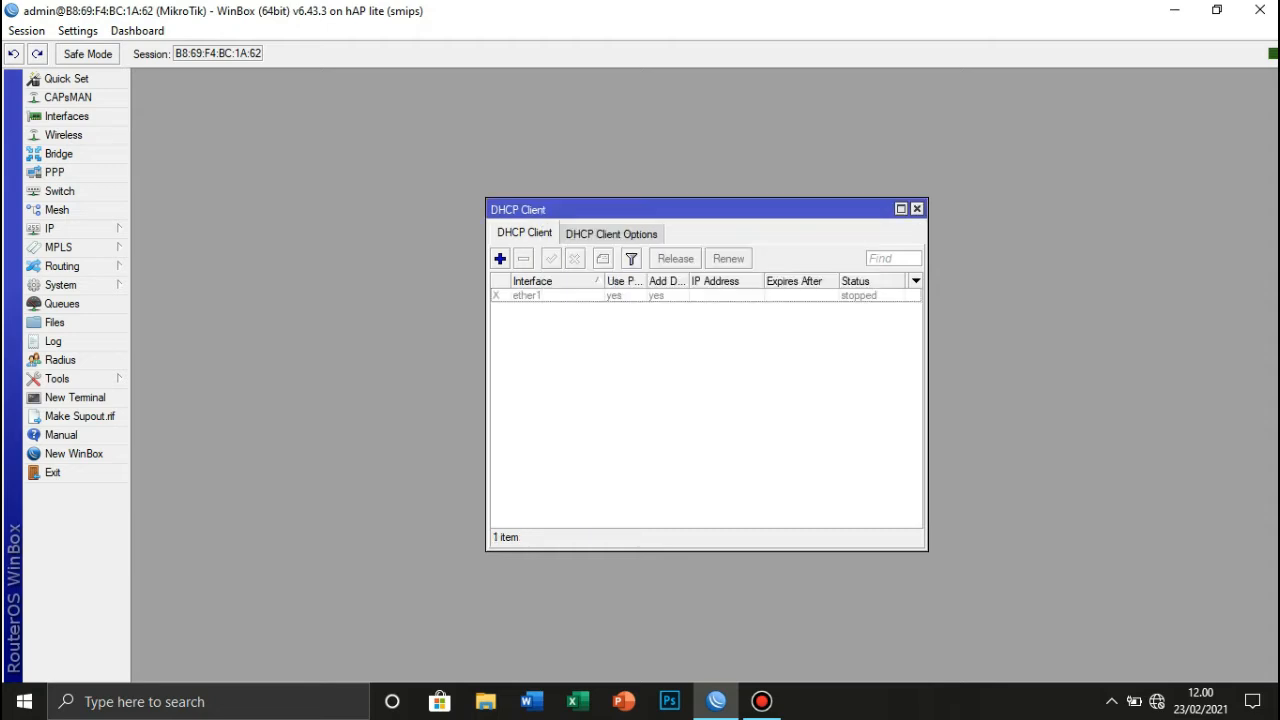
Step: Enable the ether1 DHCP client and check its settings before closing the DHCP client list
left_click(527, 296)
left_click(551, 258)
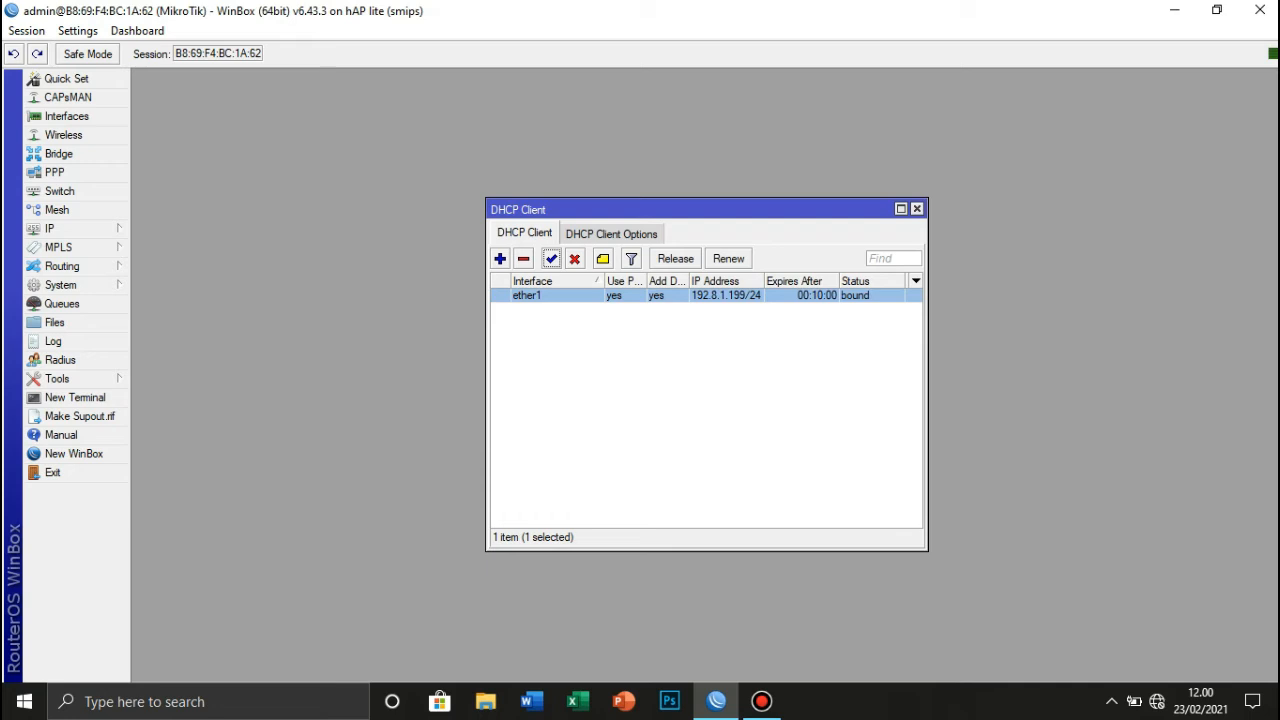
double_click(541, 296)
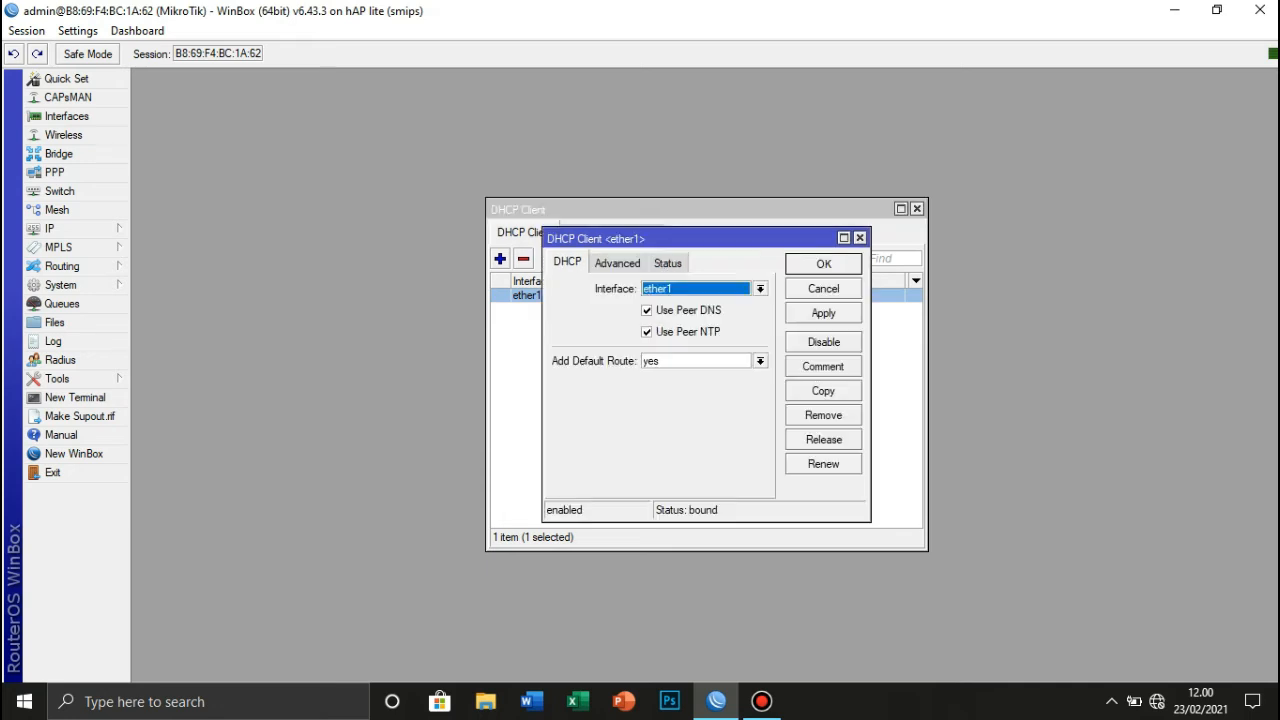
left_click(859, 238)
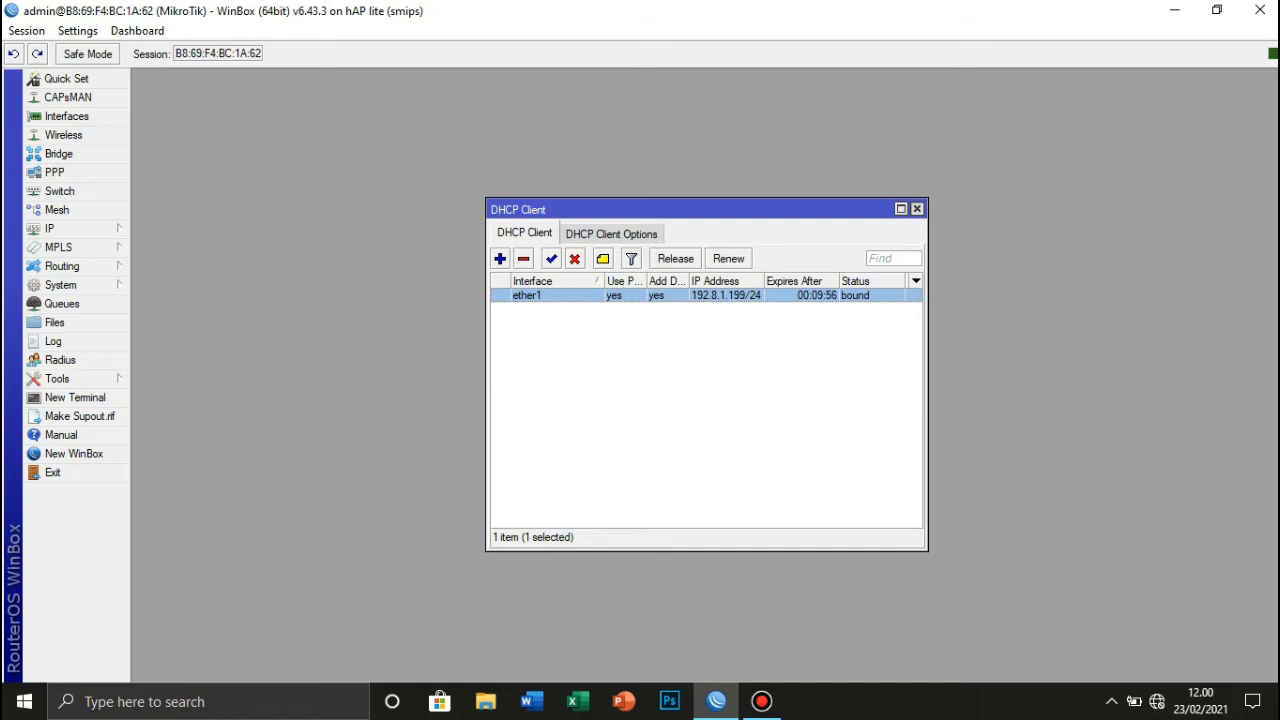
left_click(917, 209)
Step: Start a new firewall NAT rule and set its action to masquerade
left_click(60, 228)
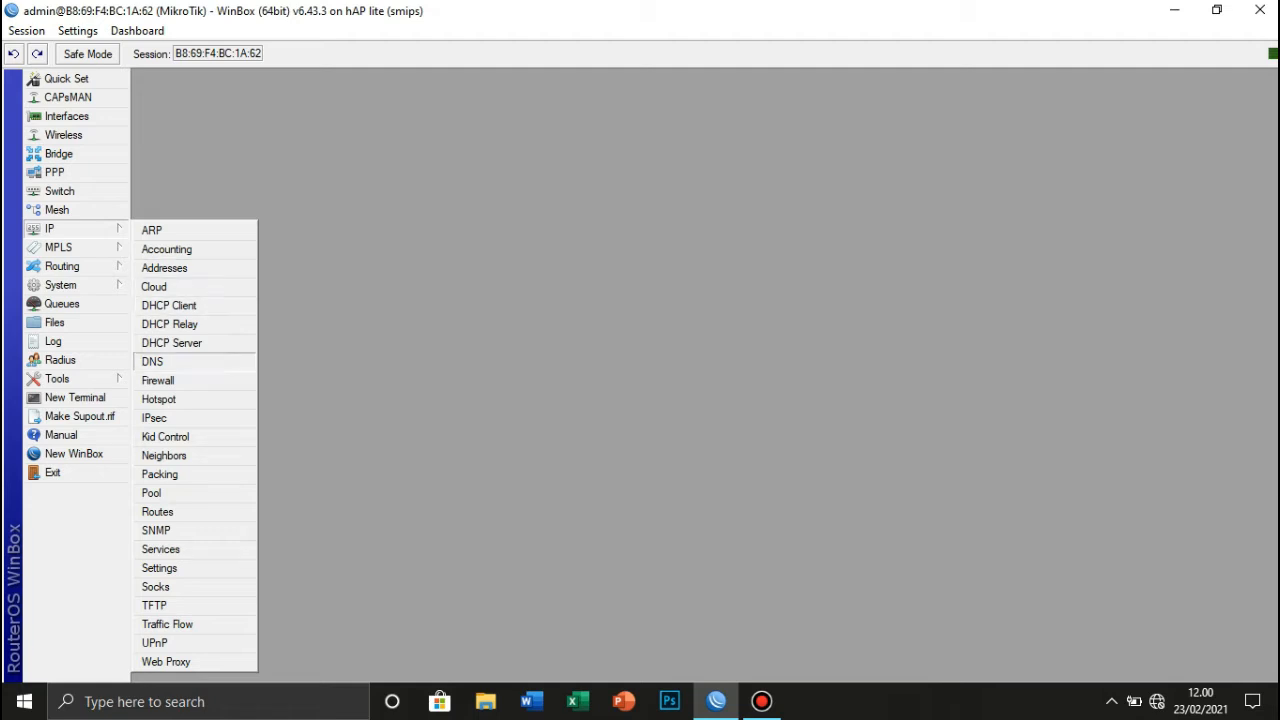
left_click(158, 380)
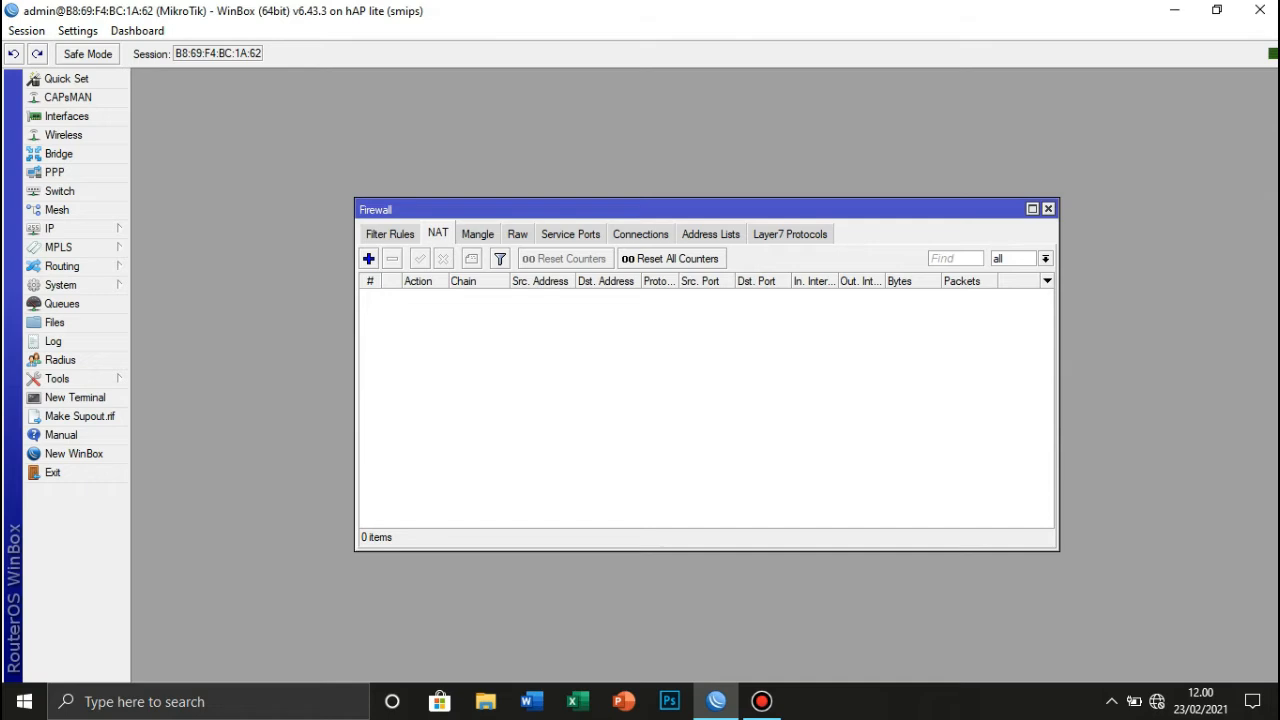
left_click(368, 258)
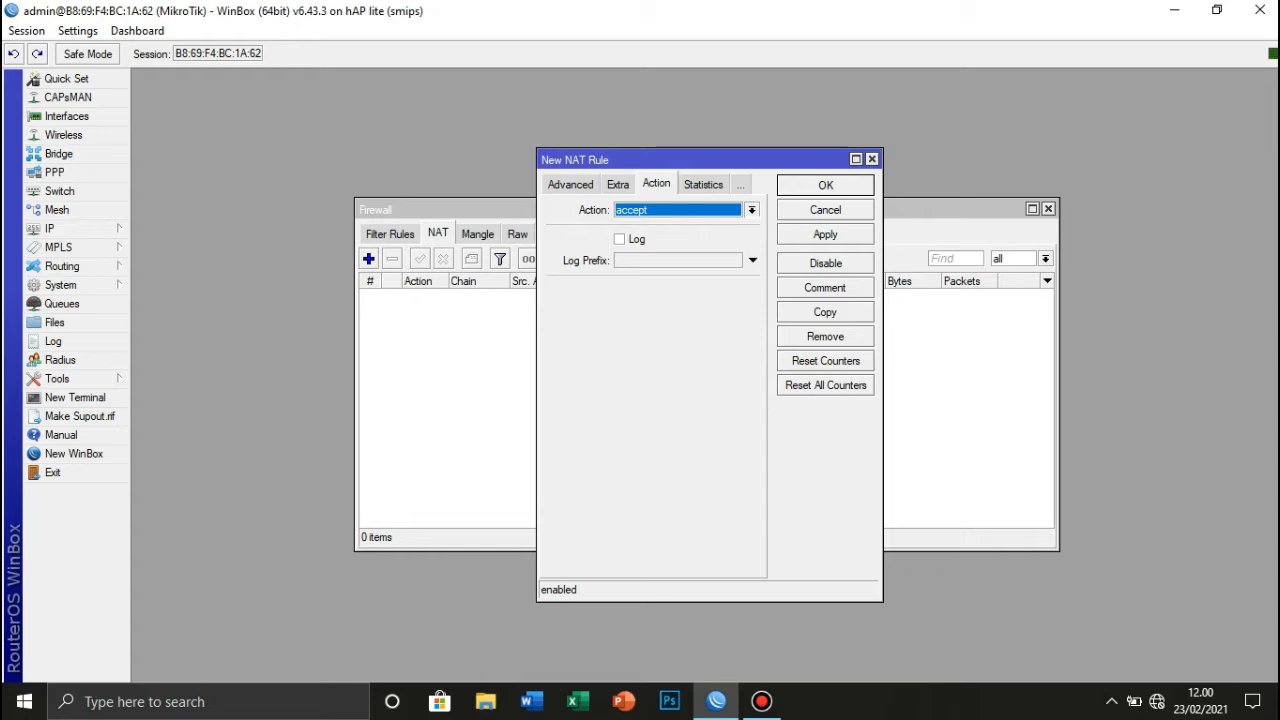
left_click(752, 210)
left_click(690, 298)
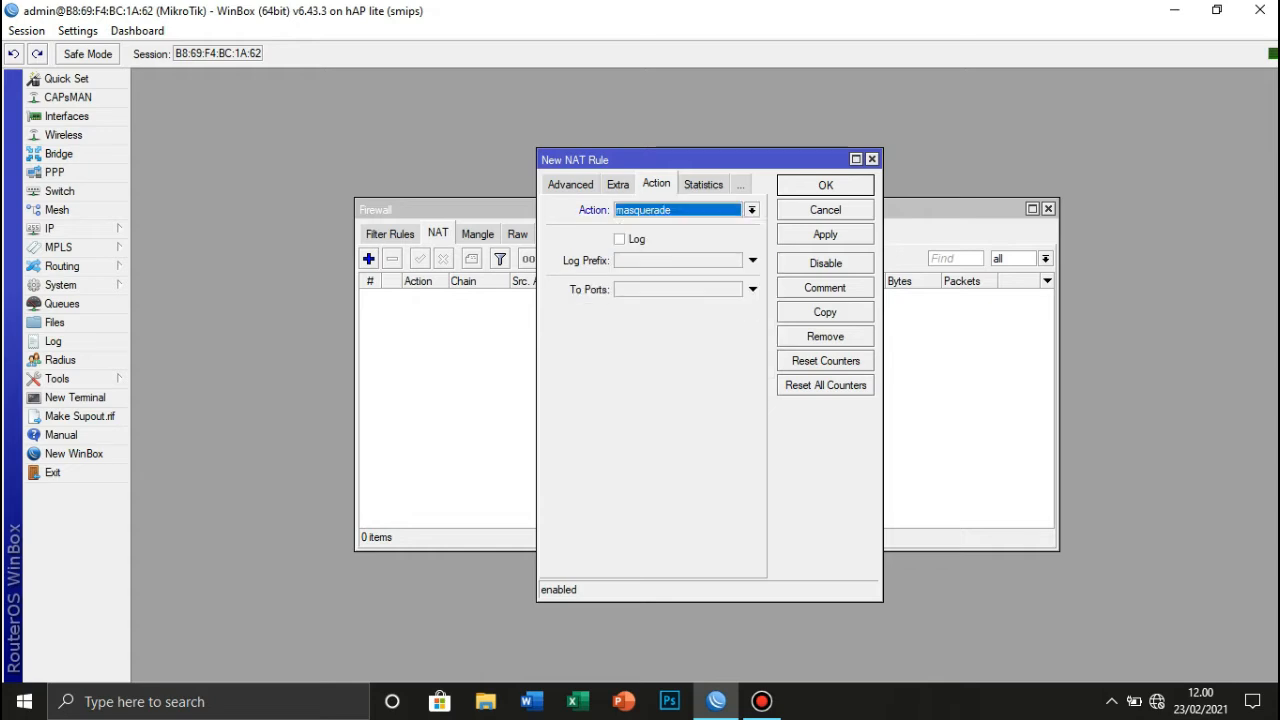
Step: Set the new srcnat rule's out interface to ether1 and save the rule
left_click(570, 184)
left_click(564, 184)
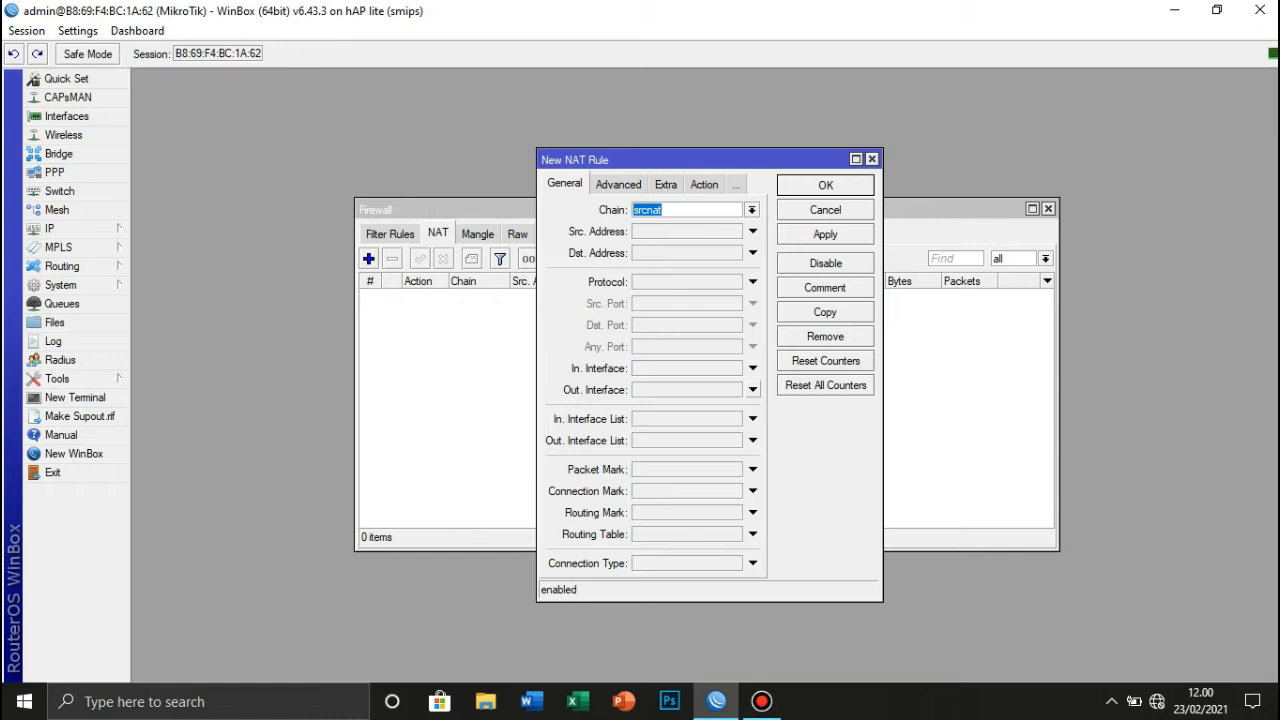
left_click(752, 390)
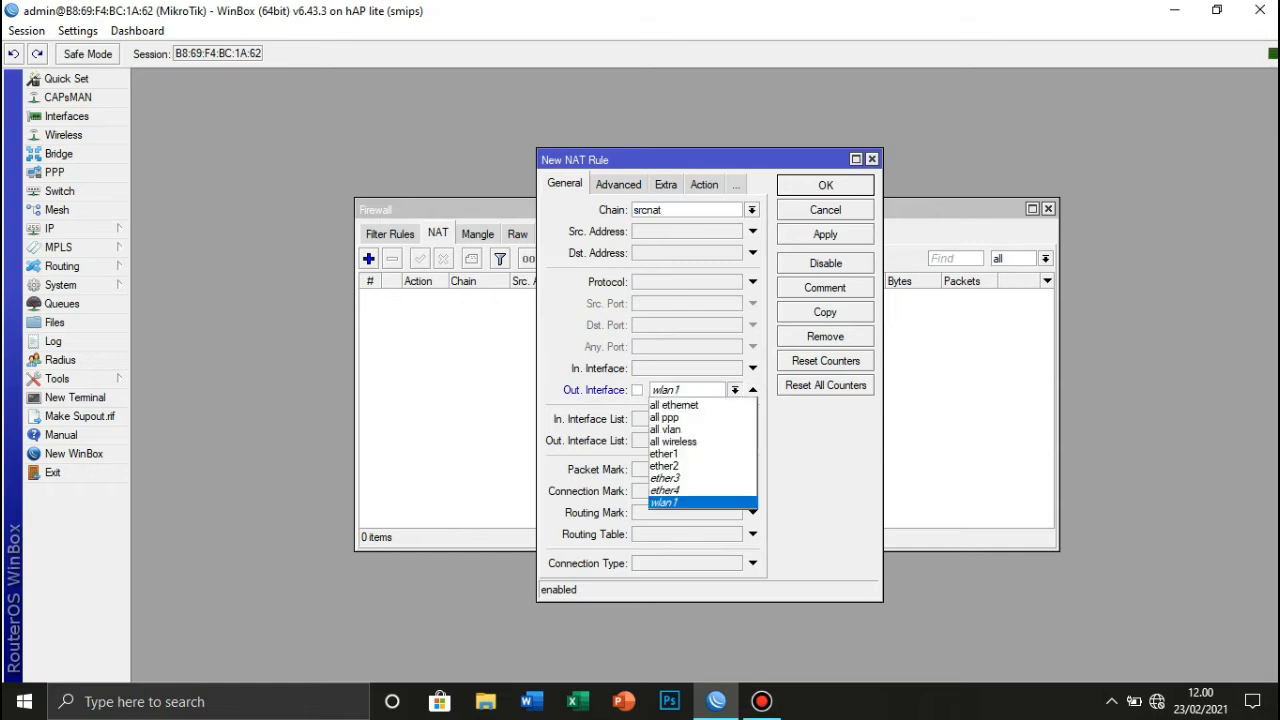
left_click(690, 503)
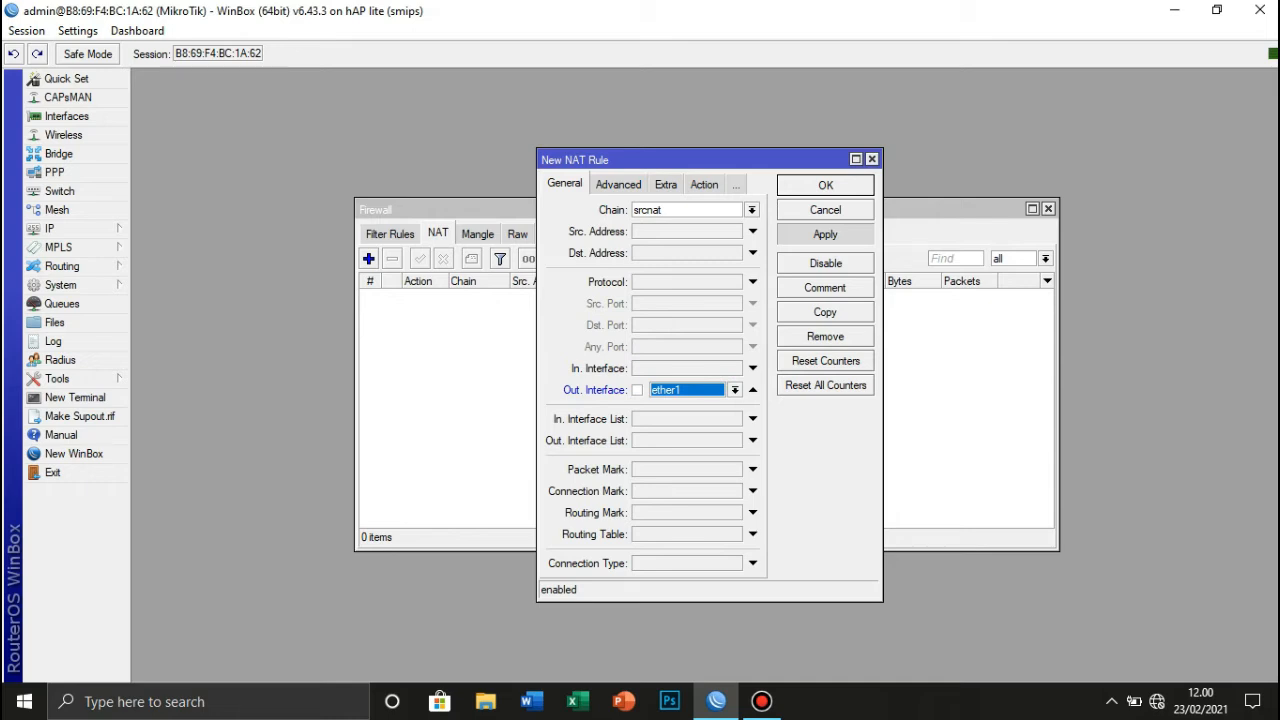
left_click(825, 234)
left_click(825, 185)
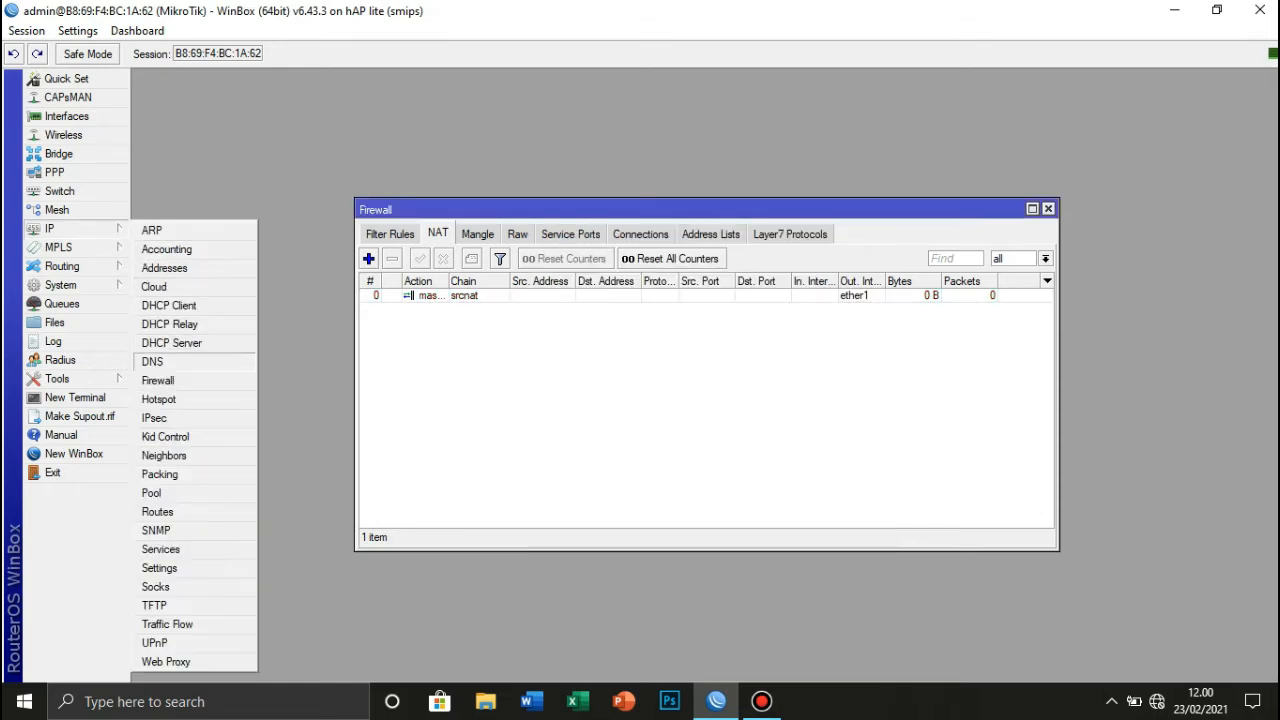
Step: Review the router's DNS settings and the details of the 0.0.0.0/0 route, closing the open windows when done
left_click(165, 361)
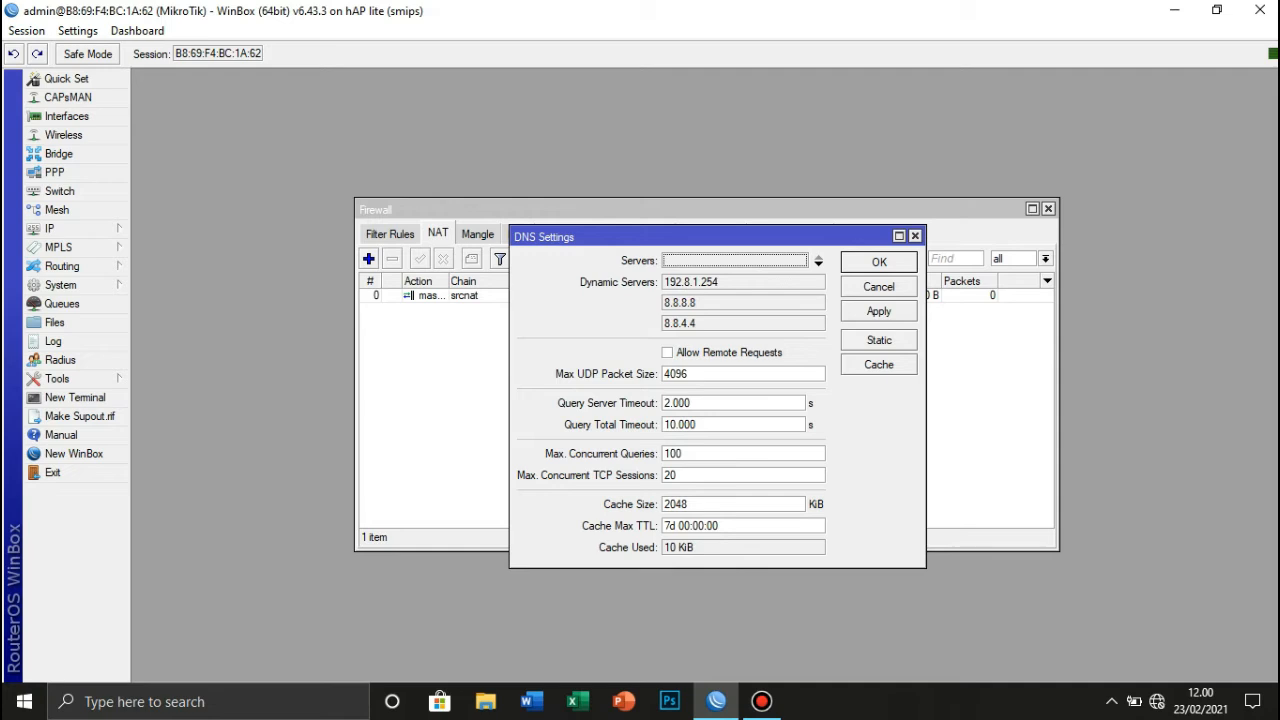
left_click(879, 261)
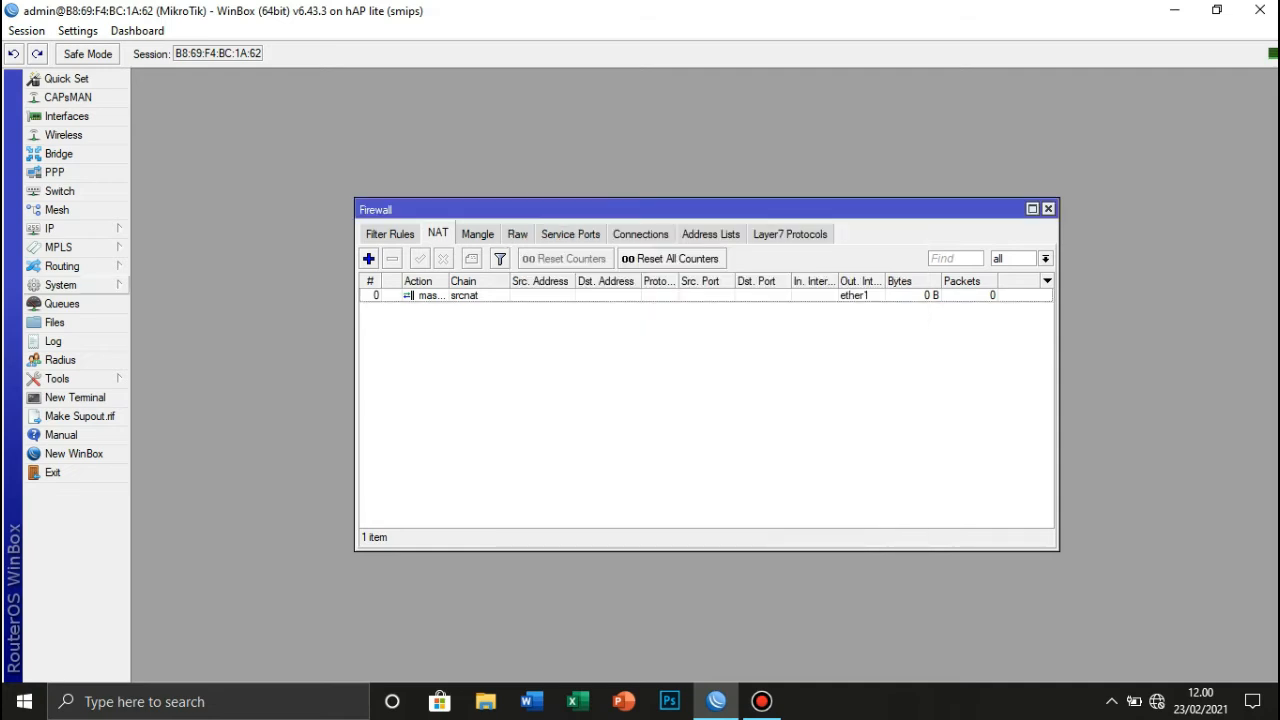
left_click(50, 228)
left_click(157, 511)
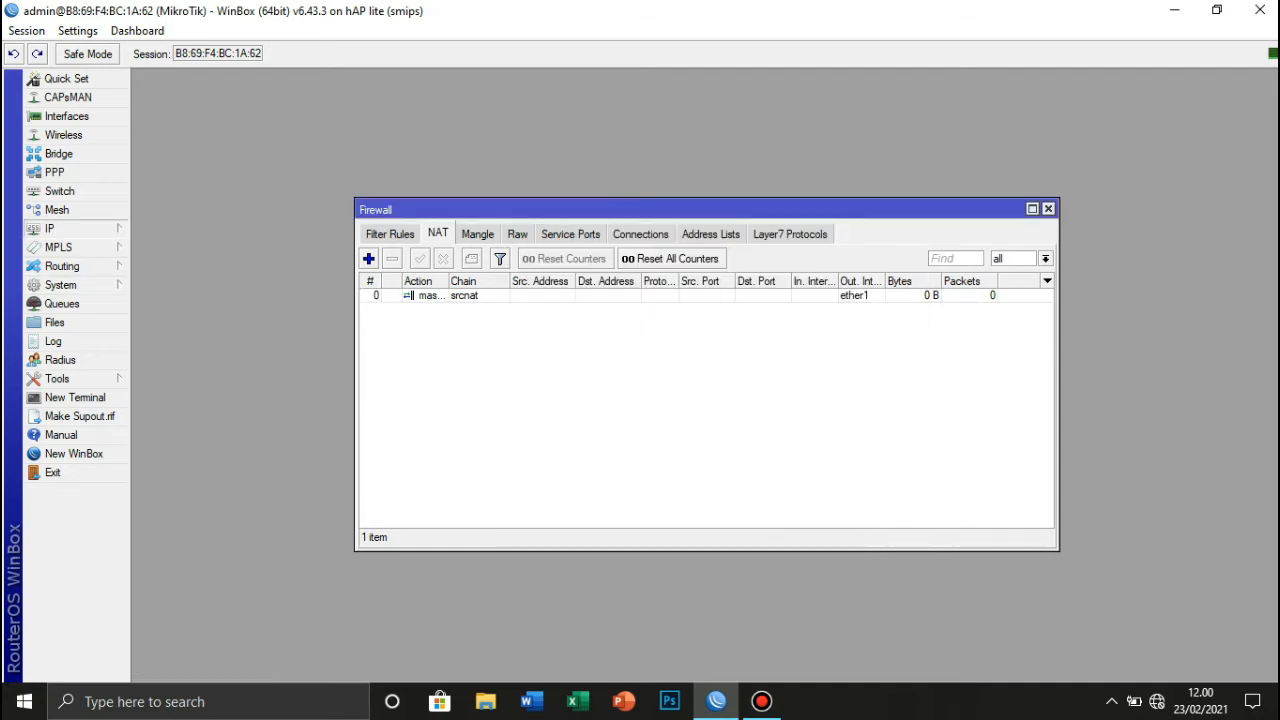
double_click(560, 295)
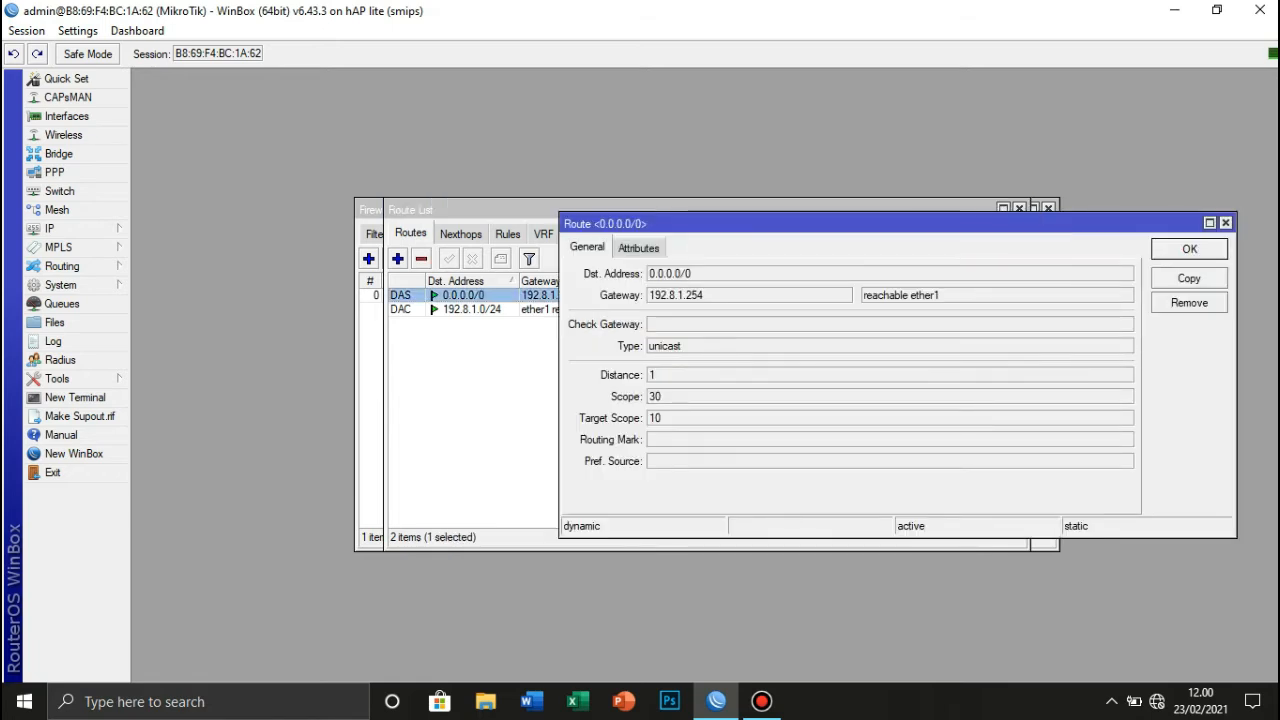
key("Return")
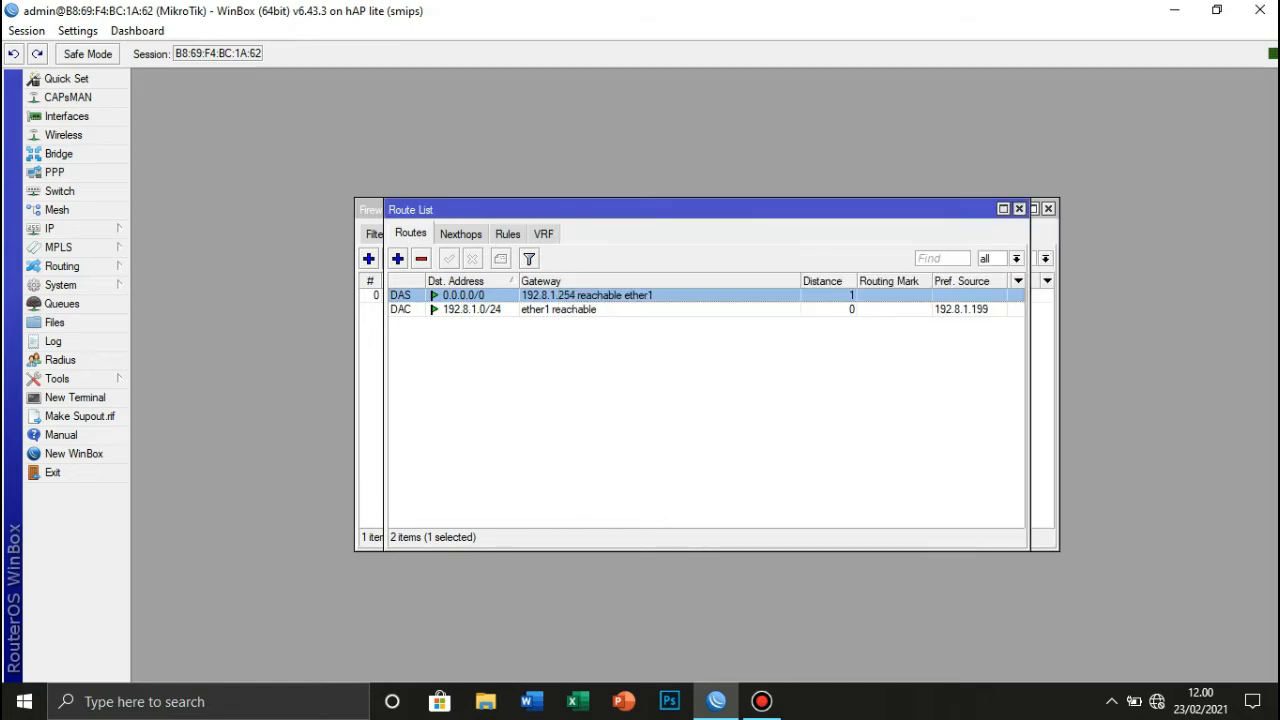
left_click(1019, 209)
left_click(1048, 209)
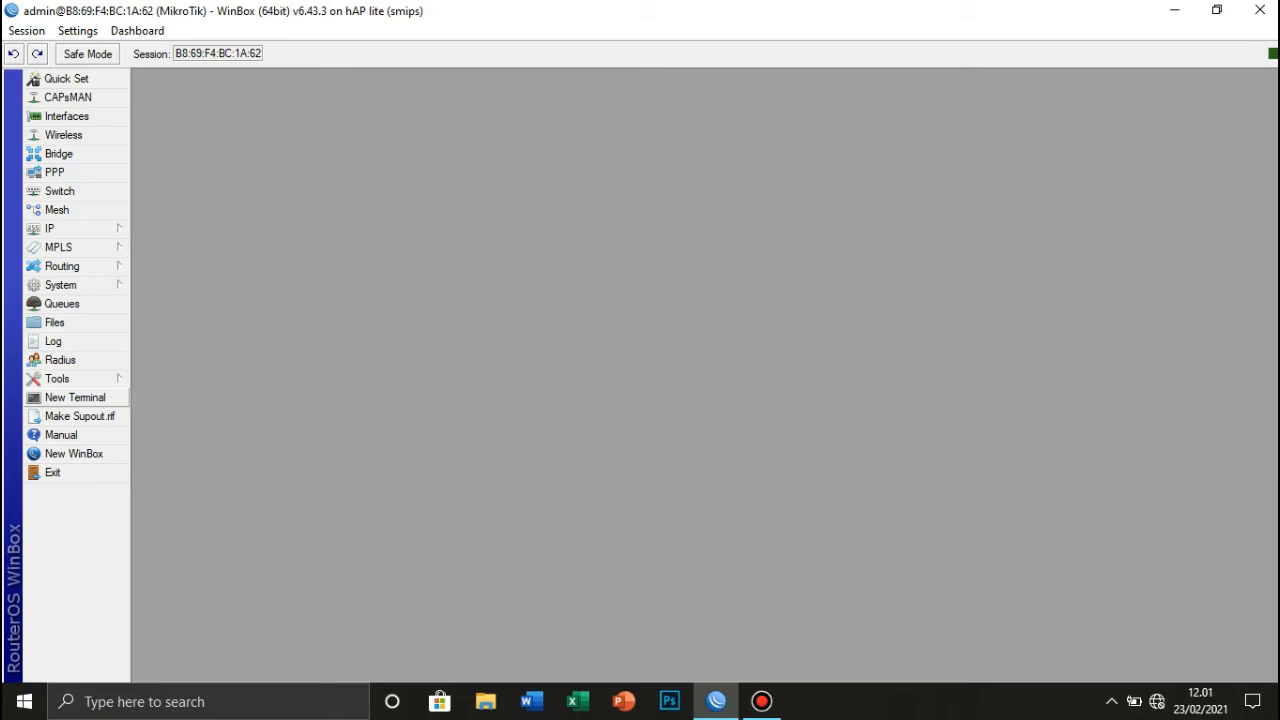
Step: Test the router's internet connection by pinging google.com in a new terminal, stop the ping and close the terminal
left_click(75, 397)
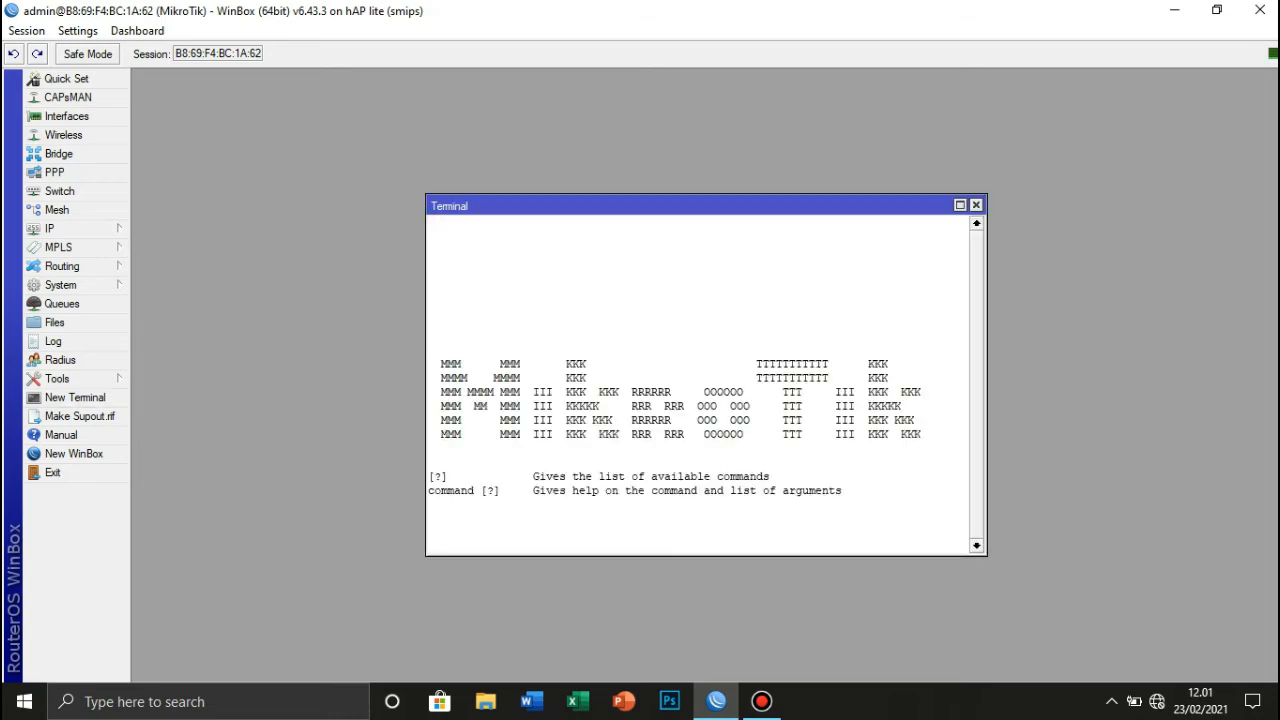
type("pin")
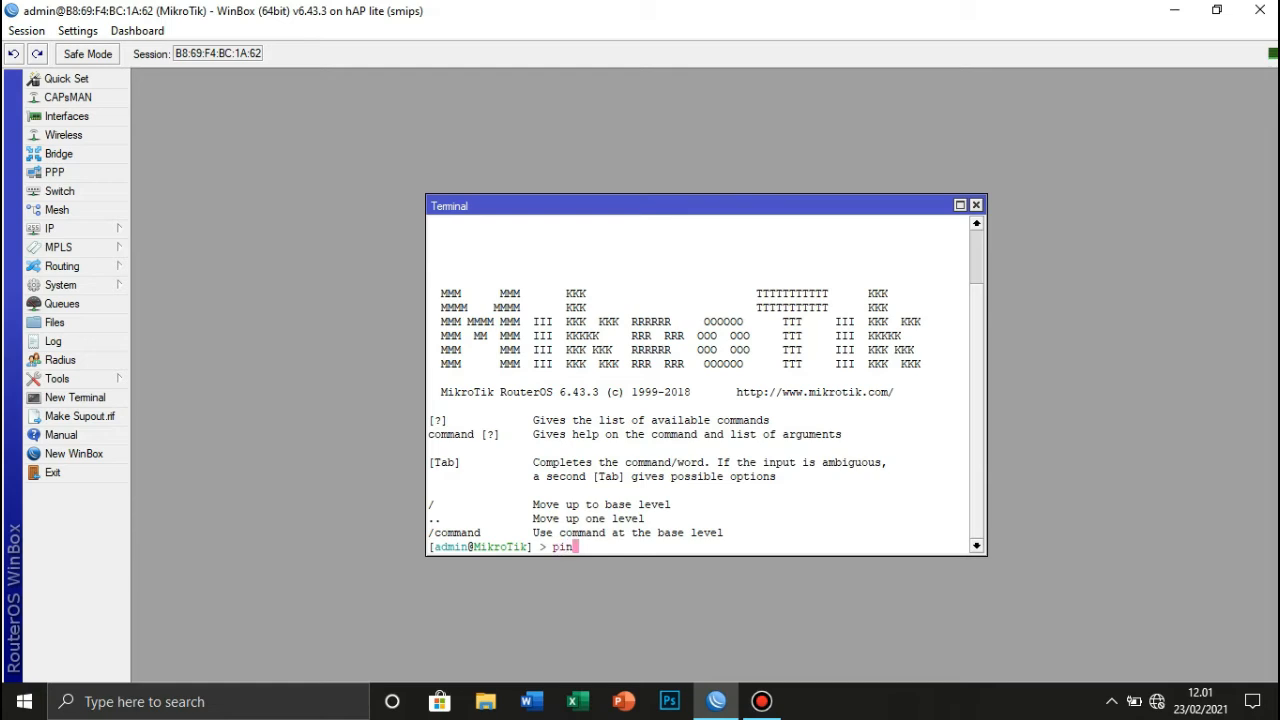
type("g google.com")
key("Return")
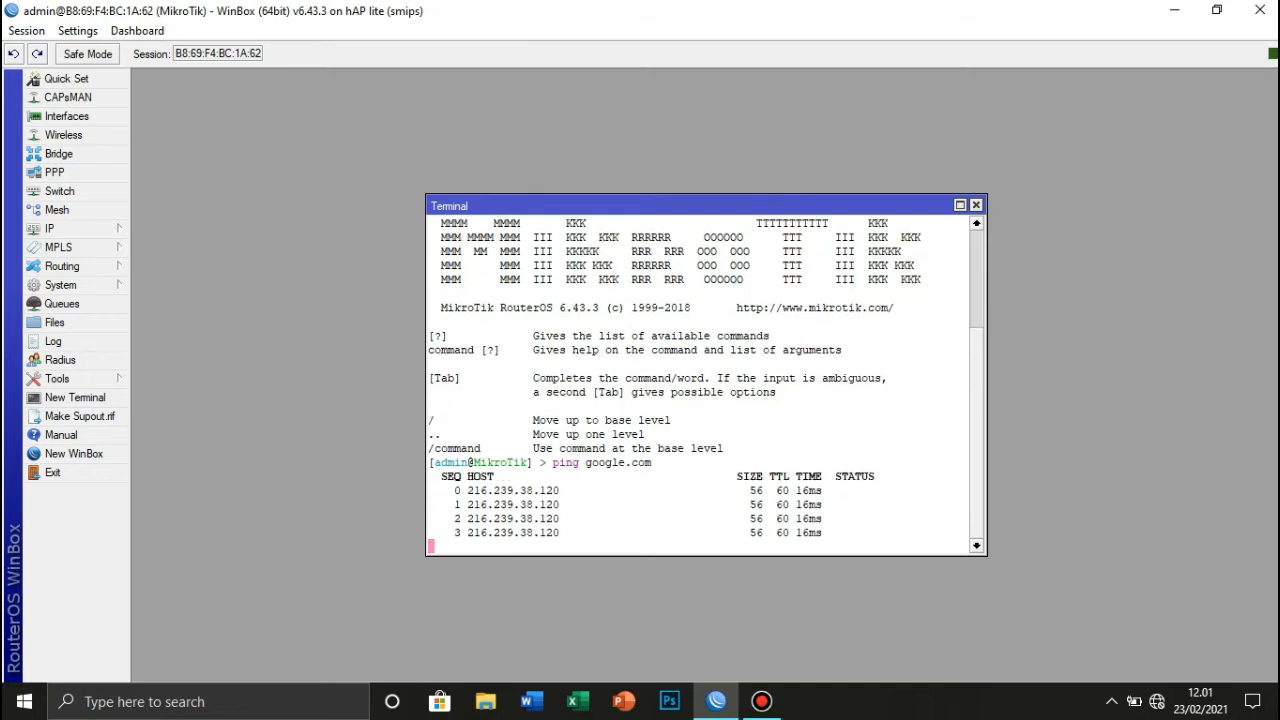
key("ctrl+c")
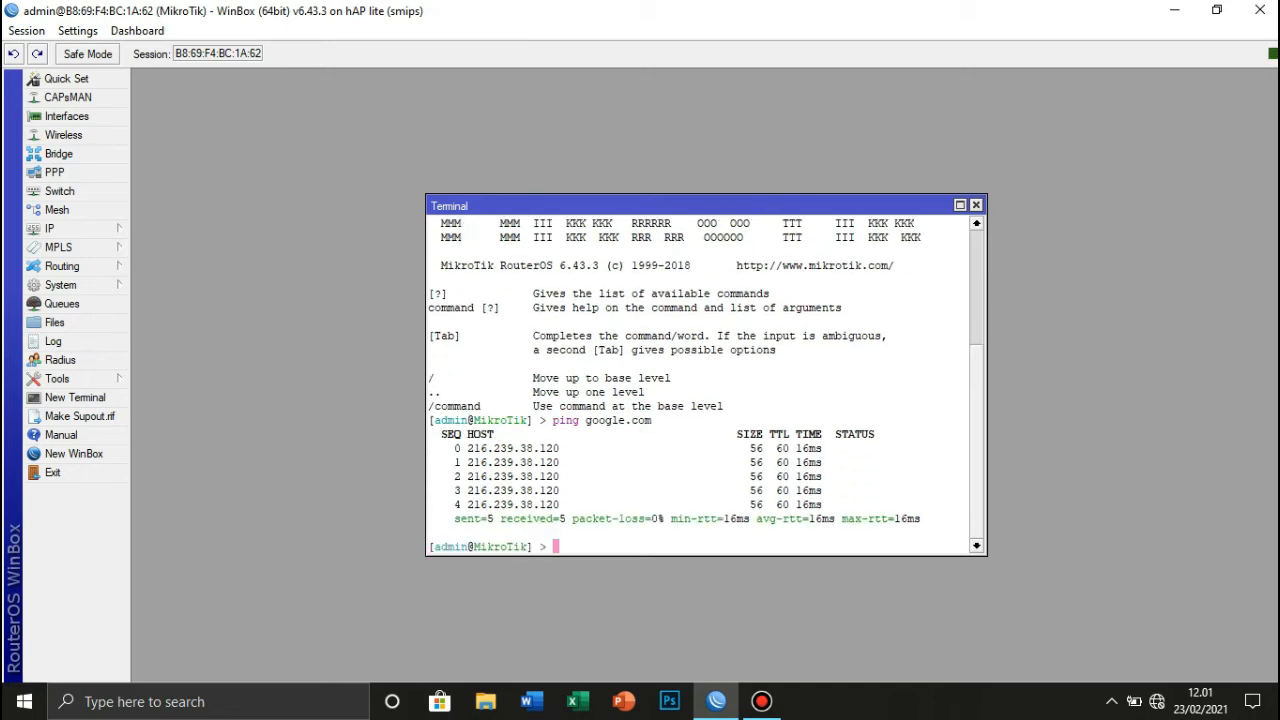
left_click(976, 204)
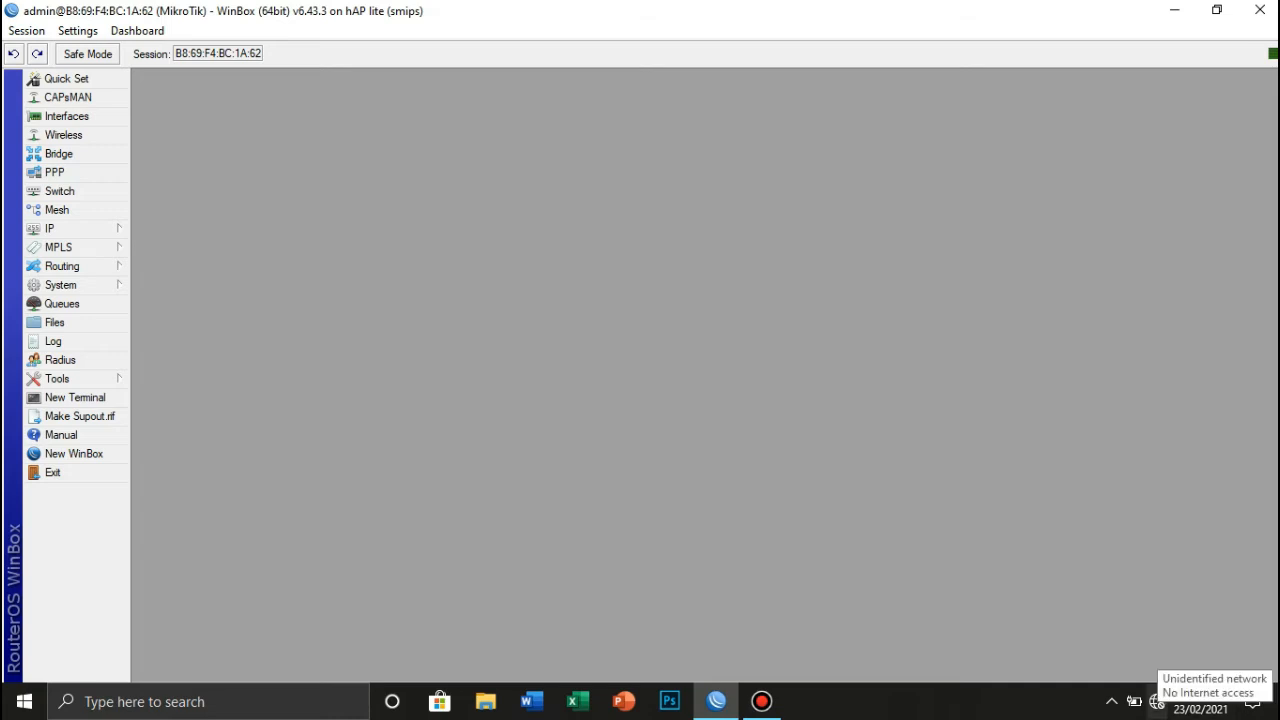
Step: Add the IP address 172.168.10.1/20 on interface ether2 and apply it
left_click(50, 228)
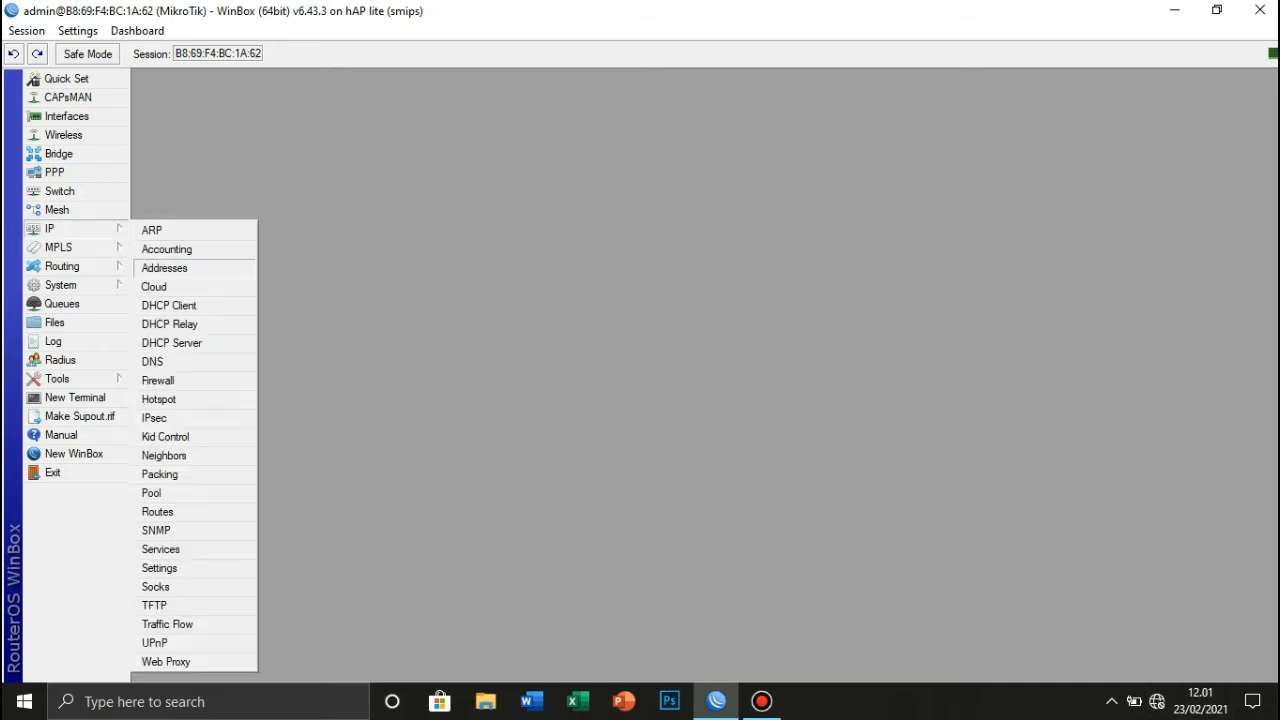
left_click(172, 271)
left_click(564, 246)
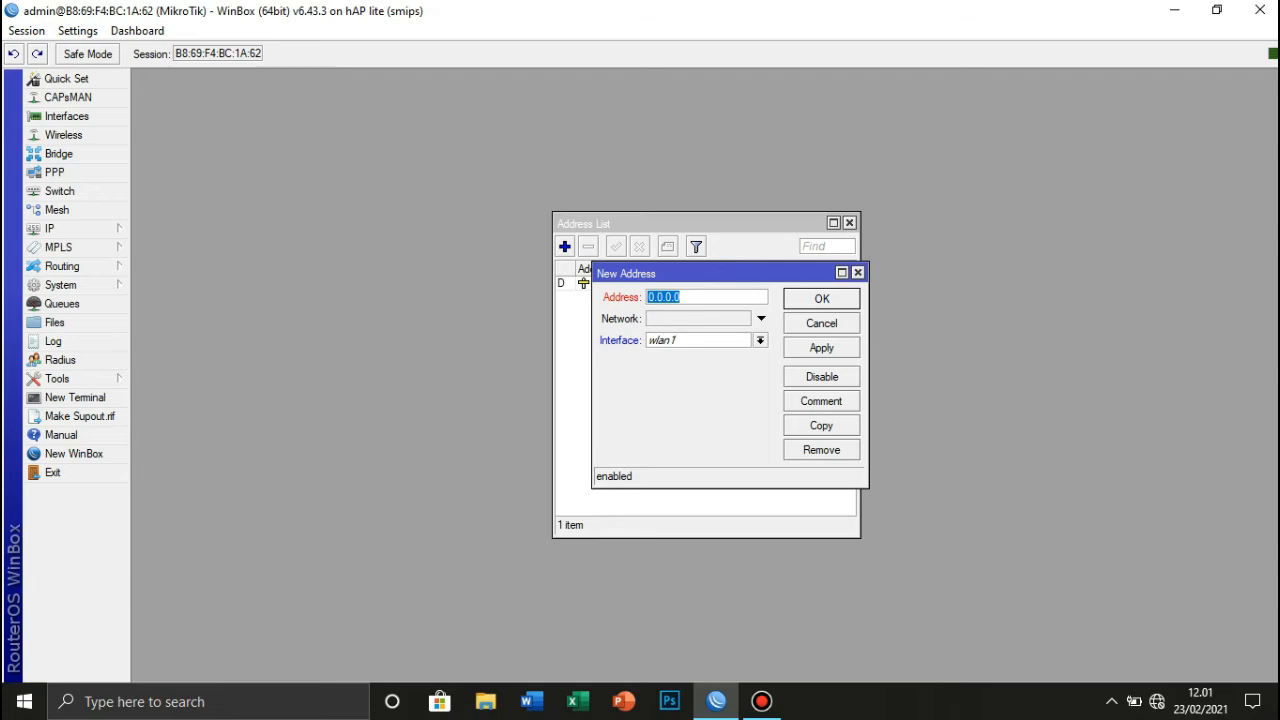
type("172.168.10.1/20")
left_click(760, 341)
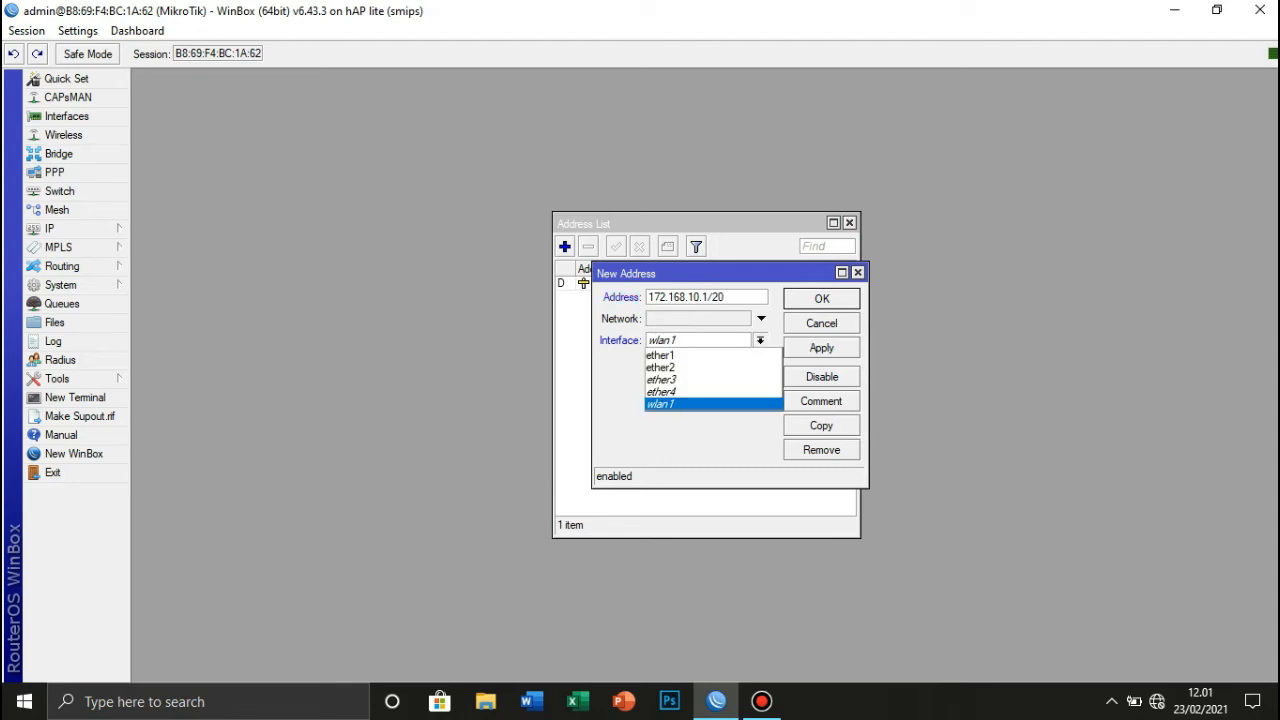
left_click(660, 367)
left_click(821, 347)
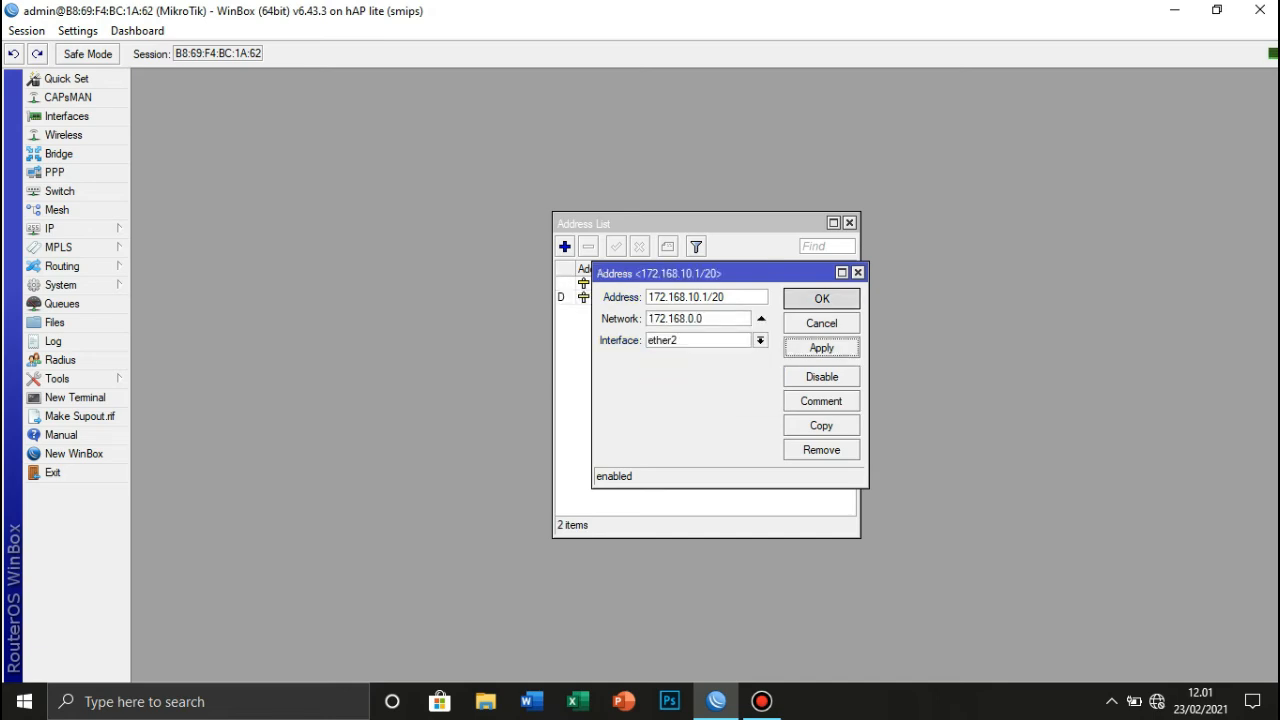
Step: Save the ether2 address entry, then switch to Windows network settings and show the computer's network adapters
key("Return")
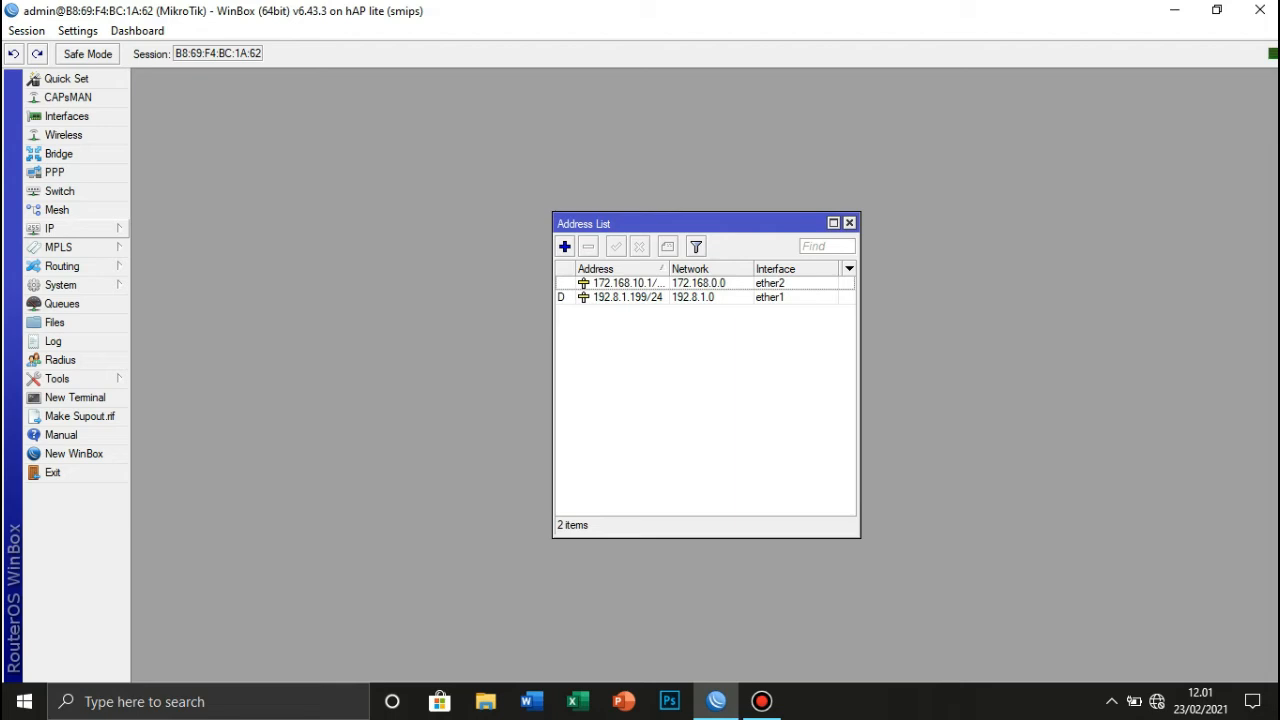
left_click(1157, 702)
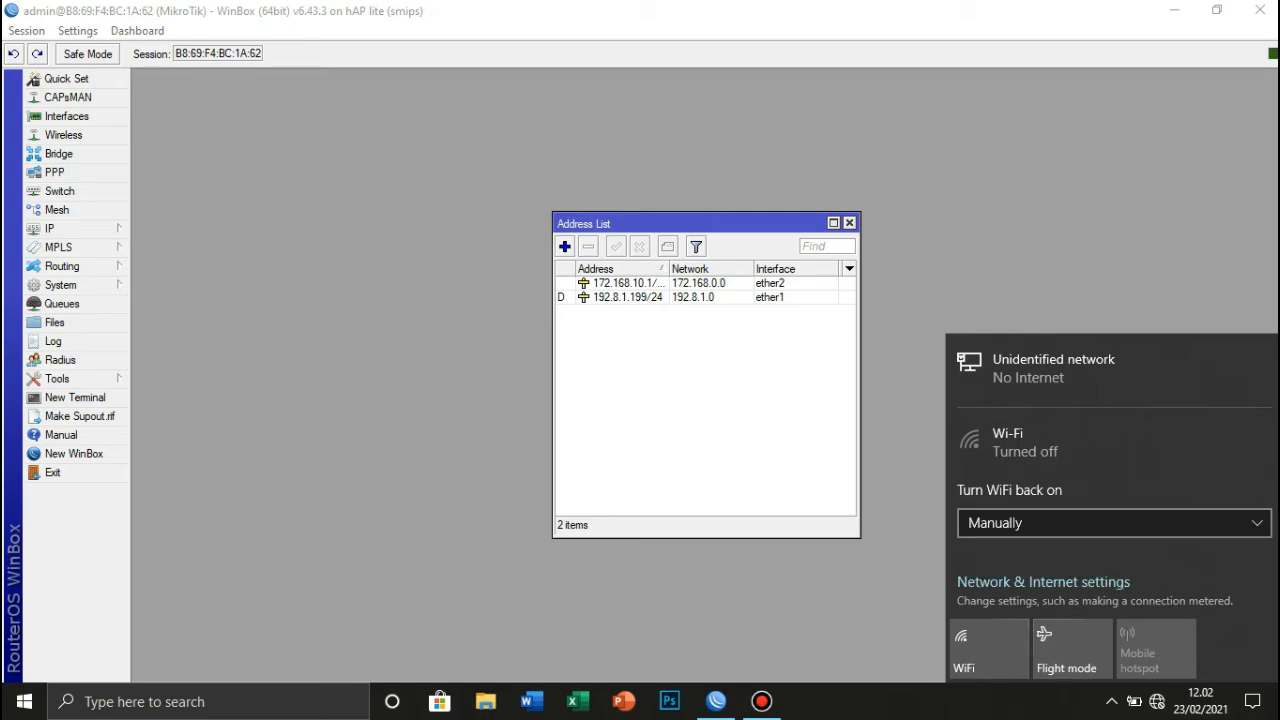
left_click(1043, 582)
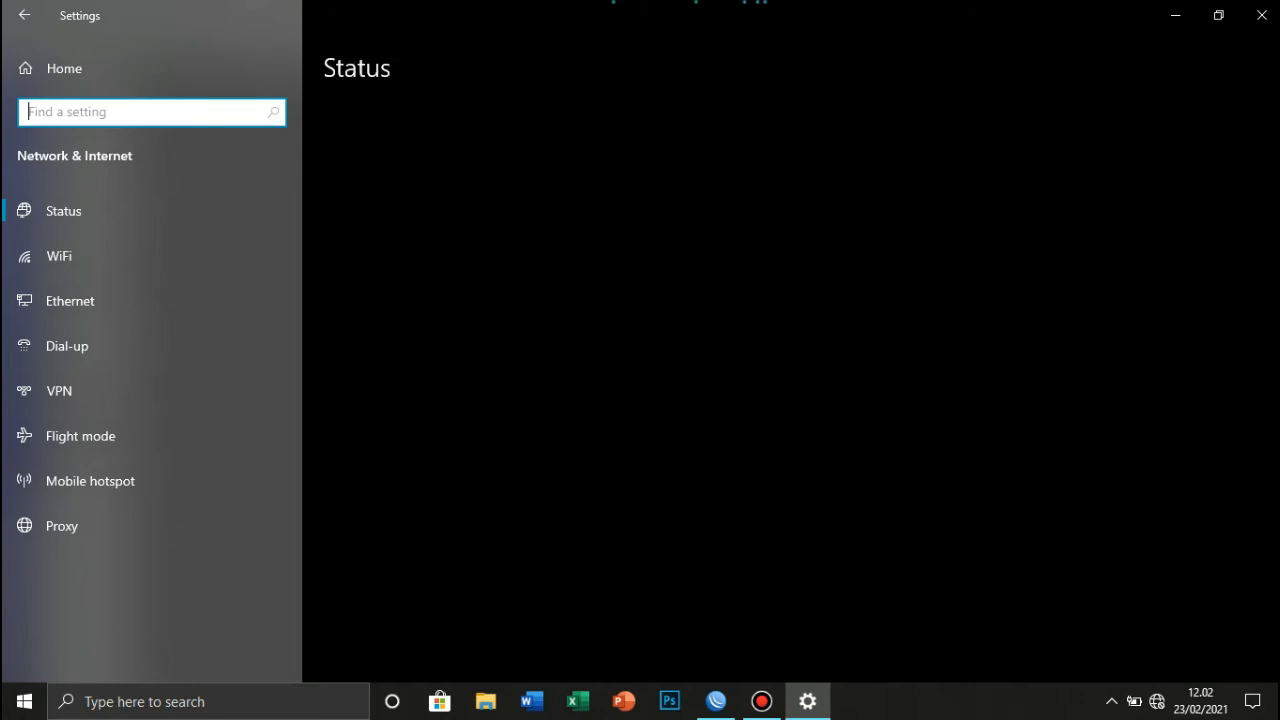
scroll(530, 480, "down", 3)
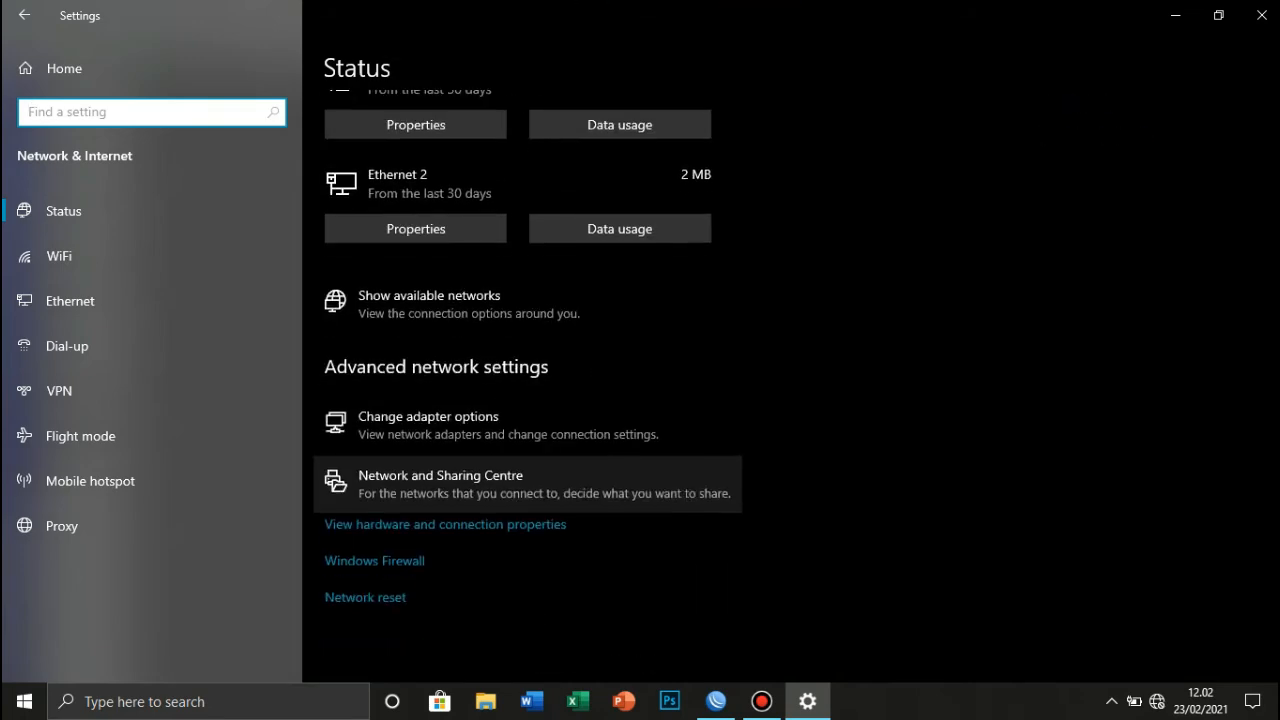
left_click(528, 426)
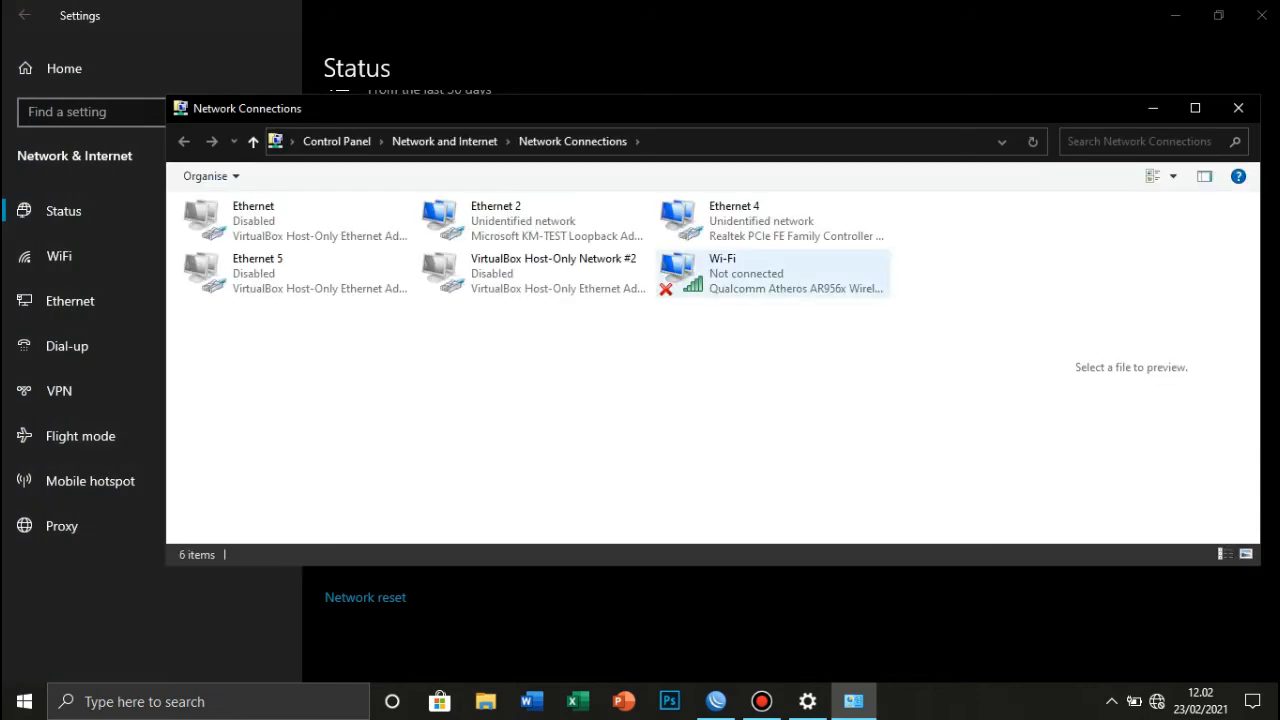
Step: Open the Internet Protocol Version 4 (TCP/IPv4) properties of the Ethernet 4 adapter
key("Menu")
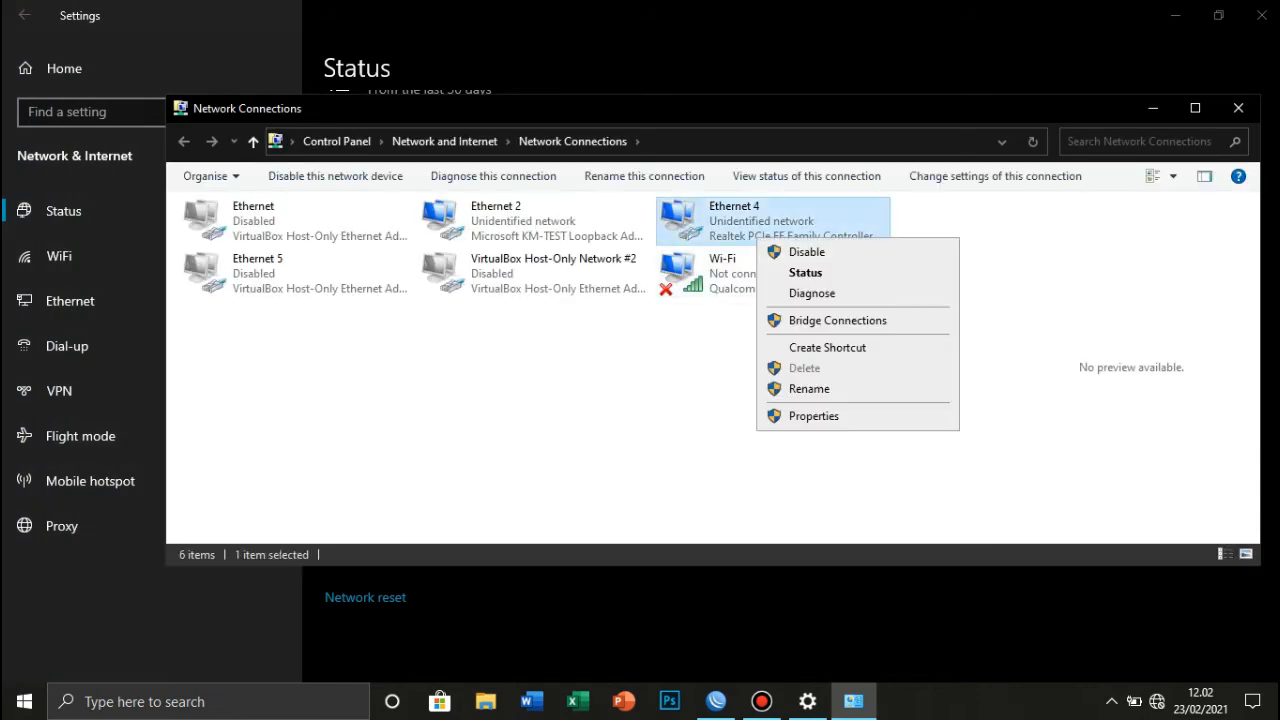
key("Up")
key("Return")
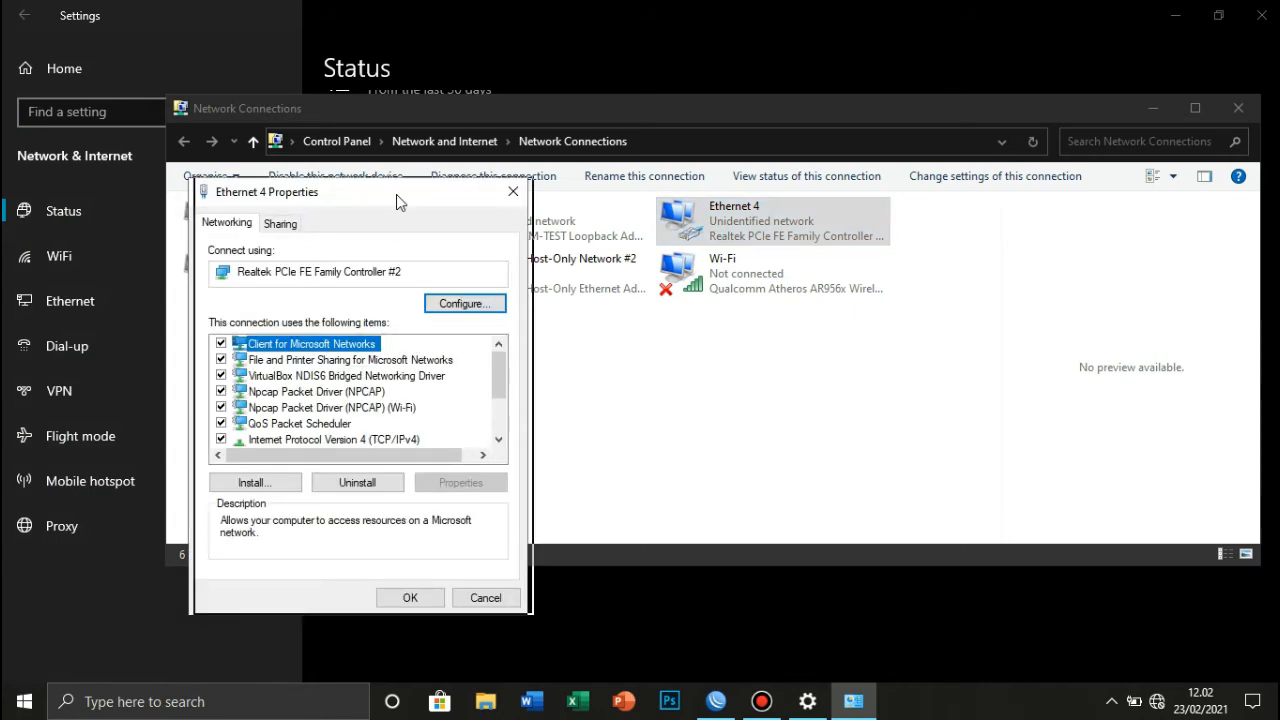
left_click_drag(396, 194, 494, 150)
left_click(434, 395)
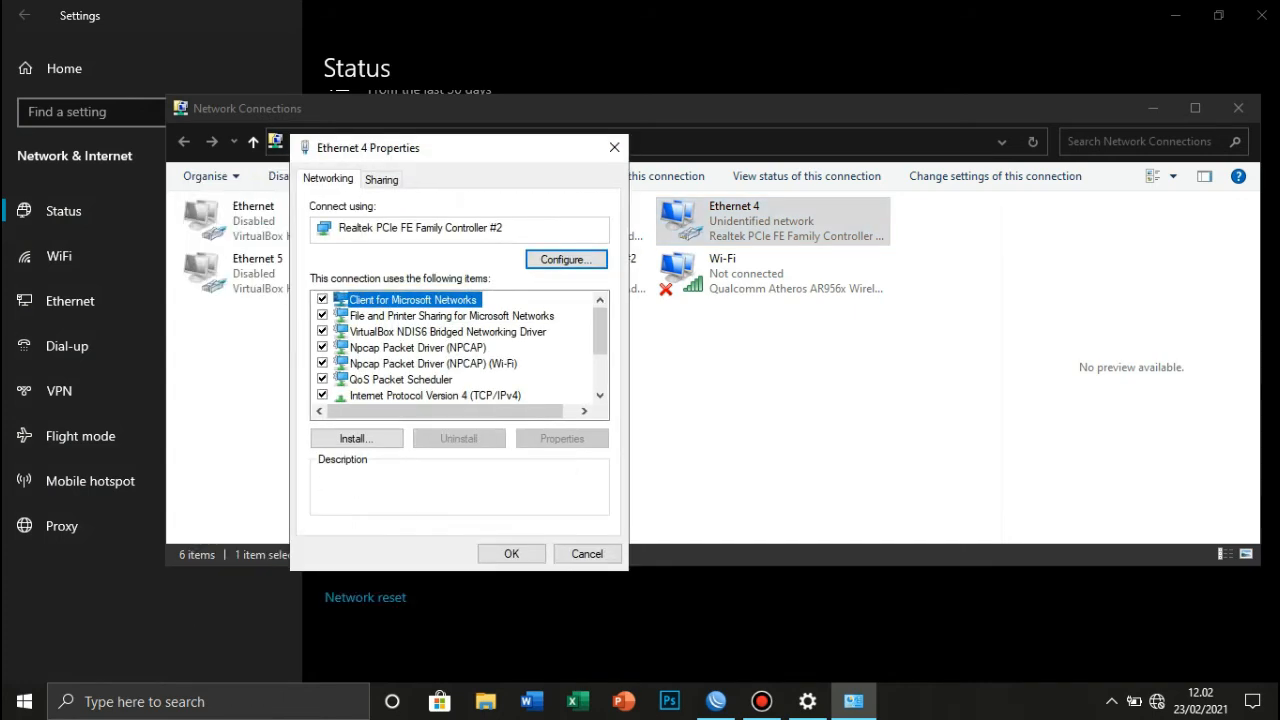
double_click(434, 395)
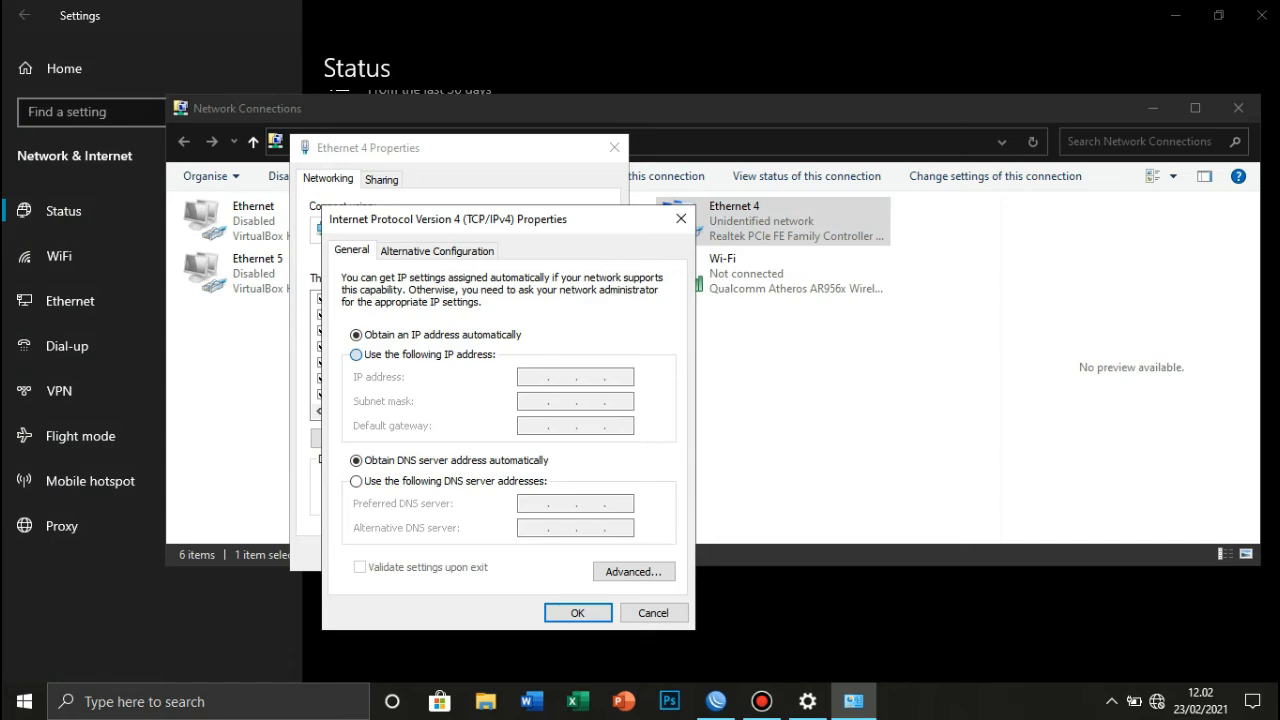
Step: Check the router's ether2 address in WinBox and give Ethernet 4 the static IP 172.168.10.2 with default gateway 172.168.10.1
left_click(356, 354)
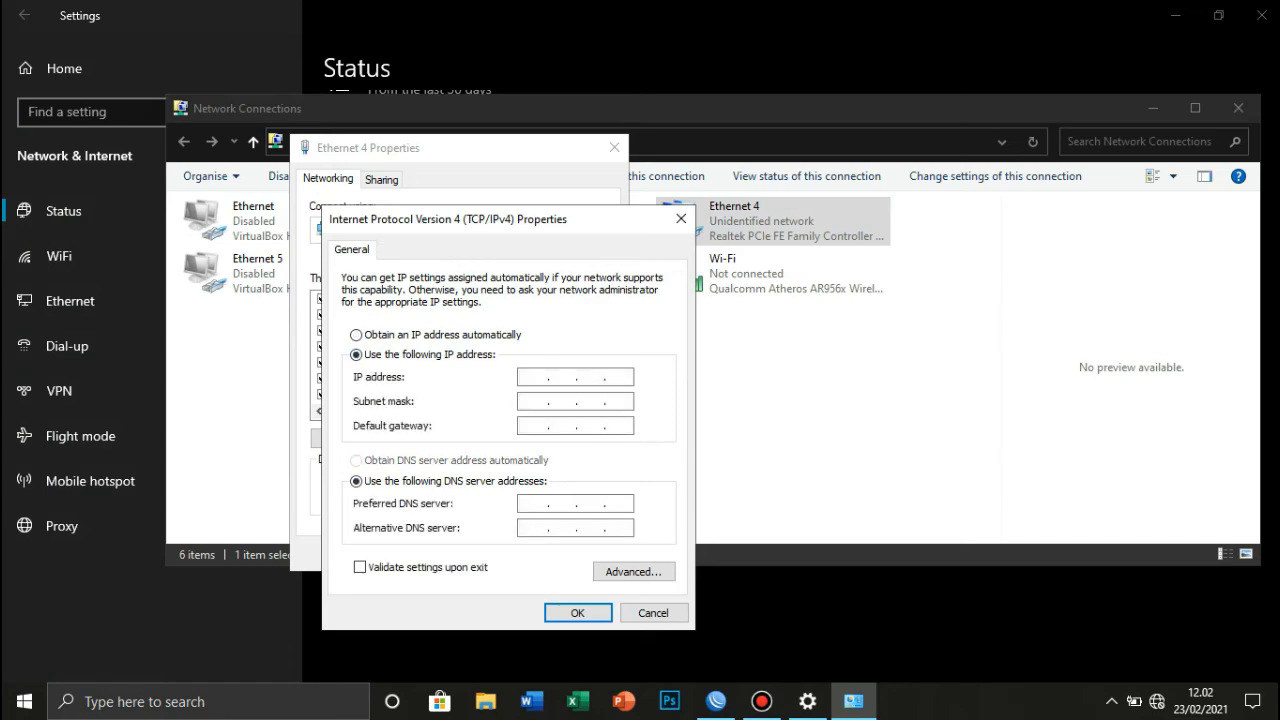
left_click(716, 701)
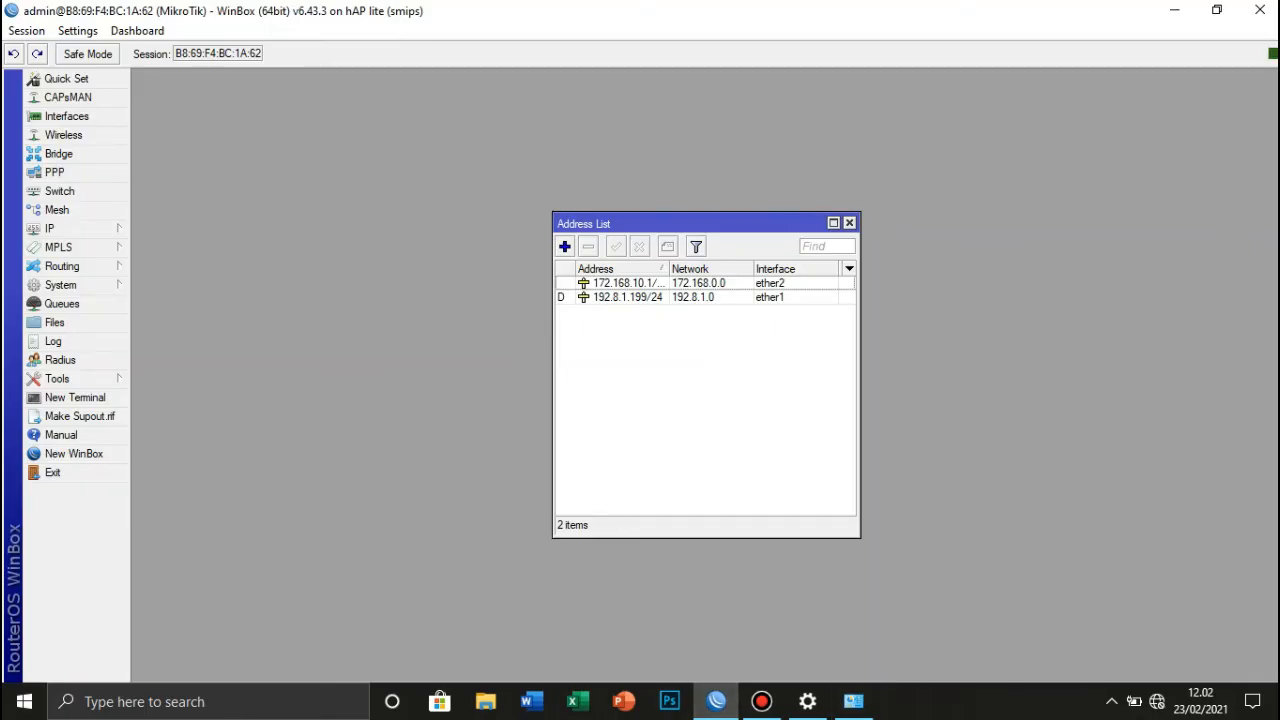
double_click(628, 283)
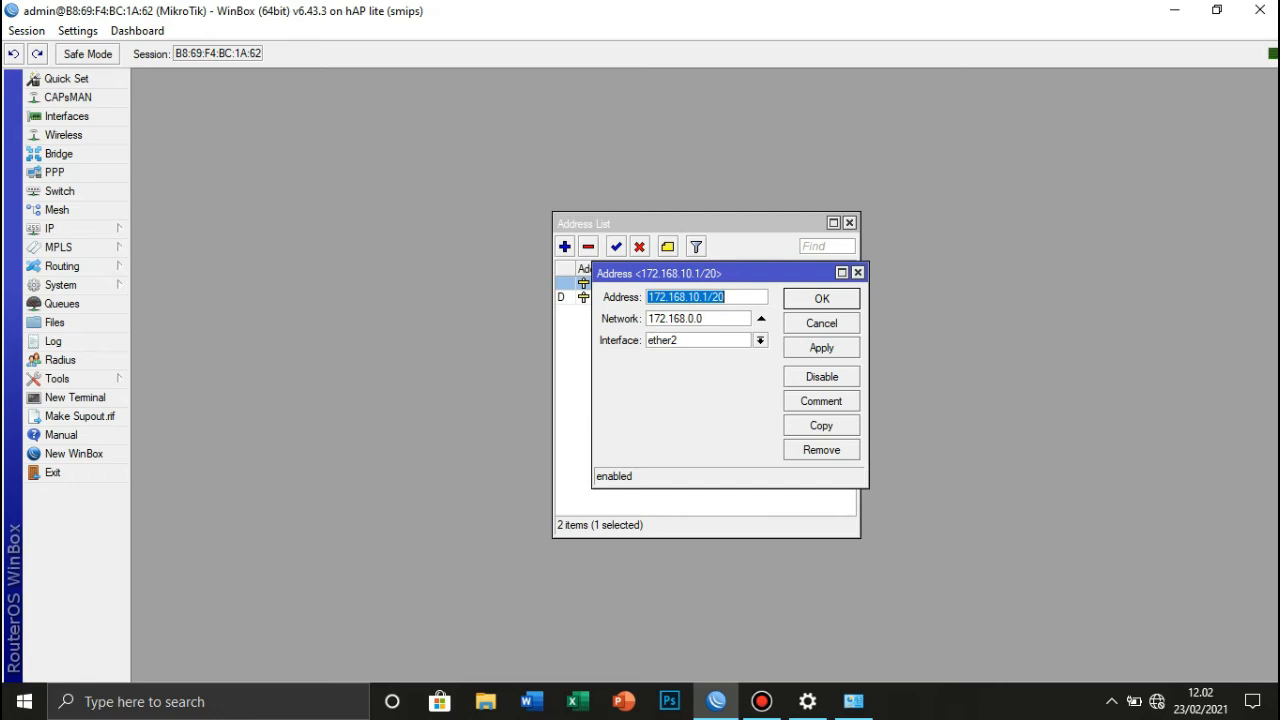
key("Return")
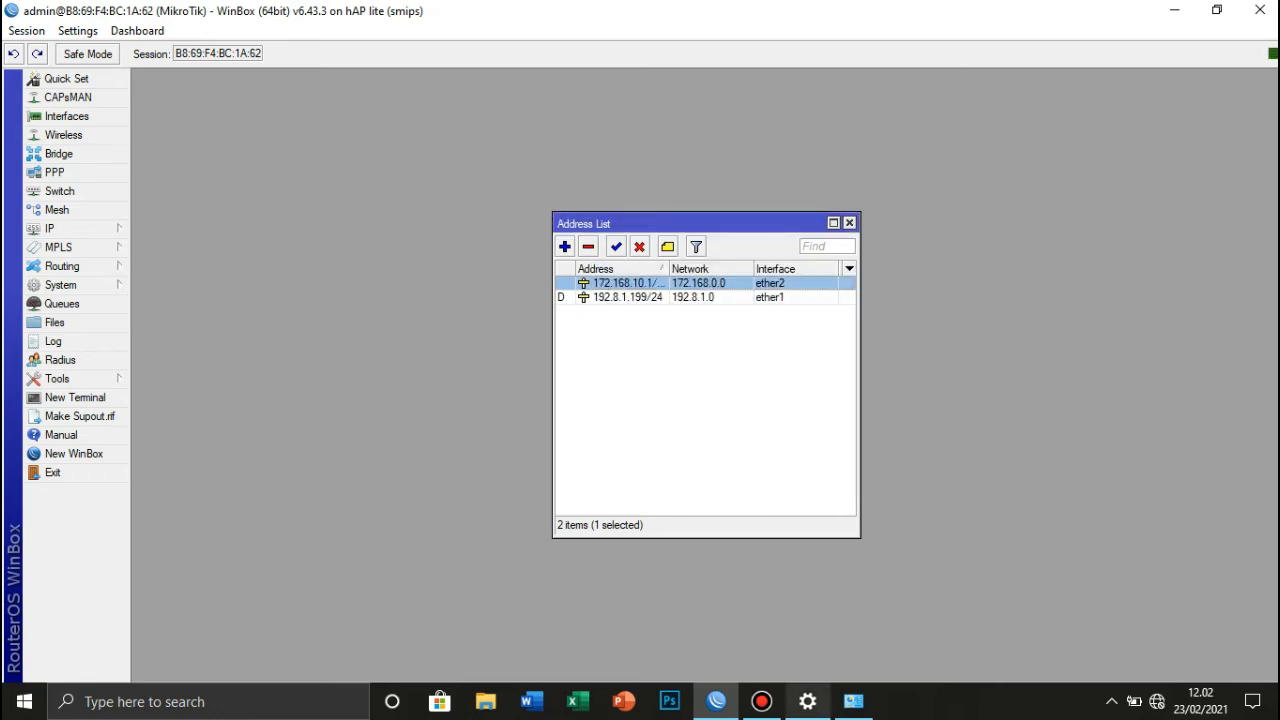
left_click(853, 701)
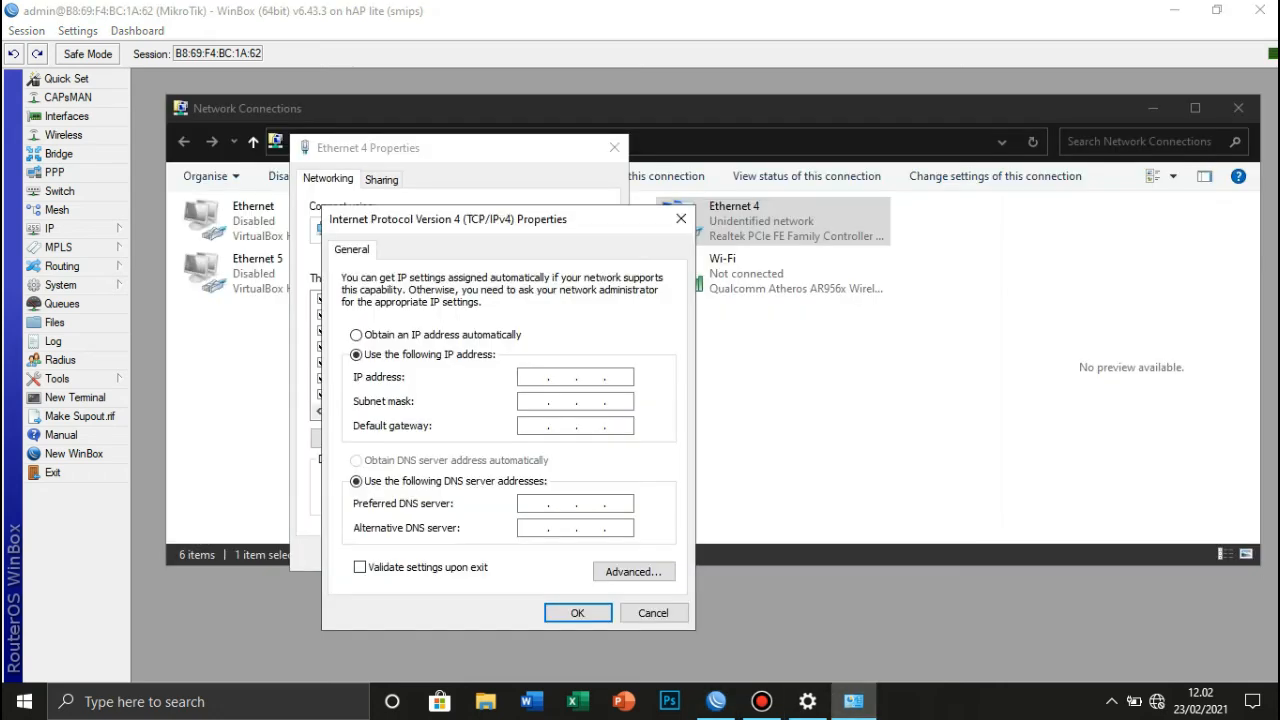
type("172 . 168 . 10 . 2")
key("Tab")
key("Tab")
type("172 . 168 . 10 . 1")
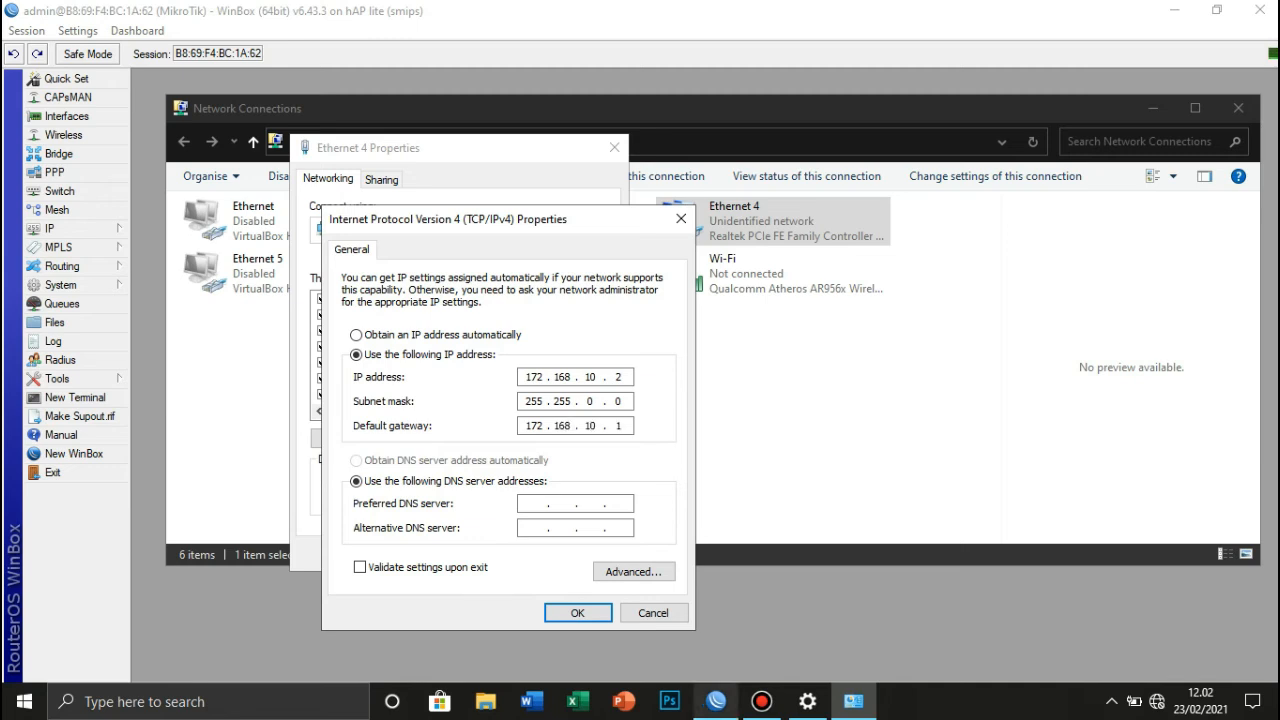
Step: Look up the router's DNS servers in WinBox, set Ethernet 4's DNS to 192.8.1.254 and 8.8.8.8, and save the adapter settings
left_click(716, 701)
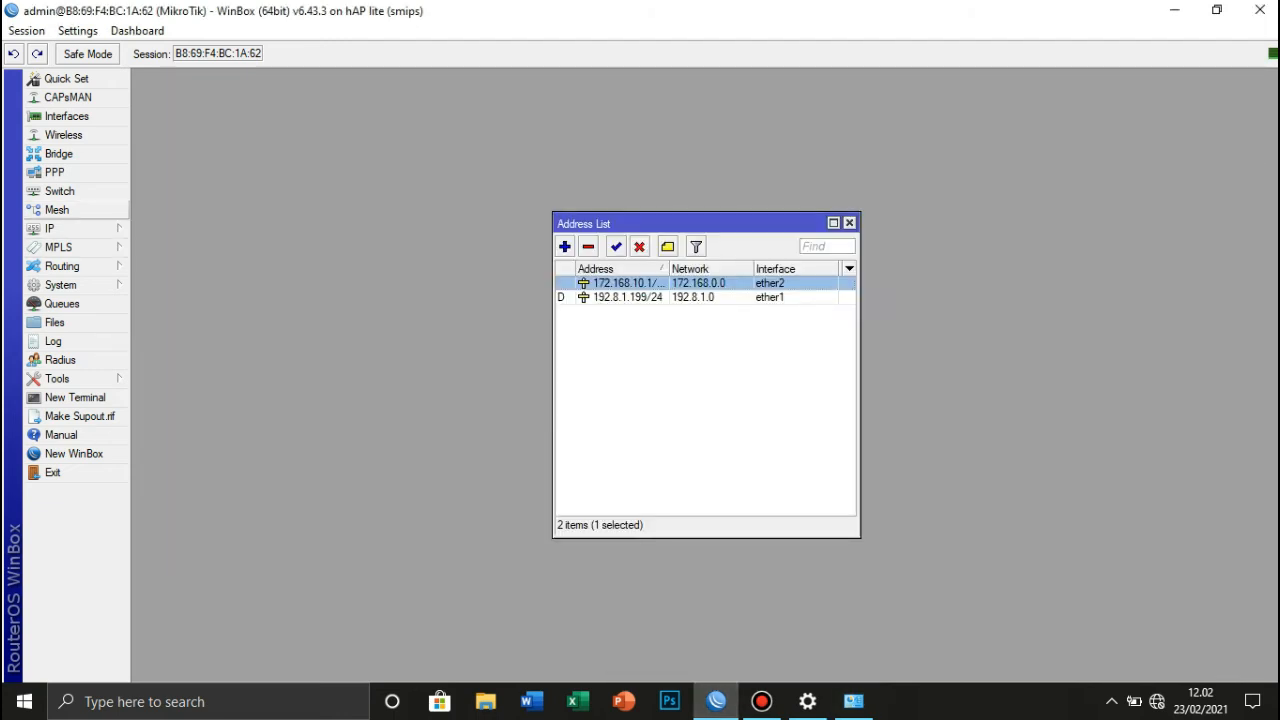
left_click(49, 228)
left_click(160, 360)
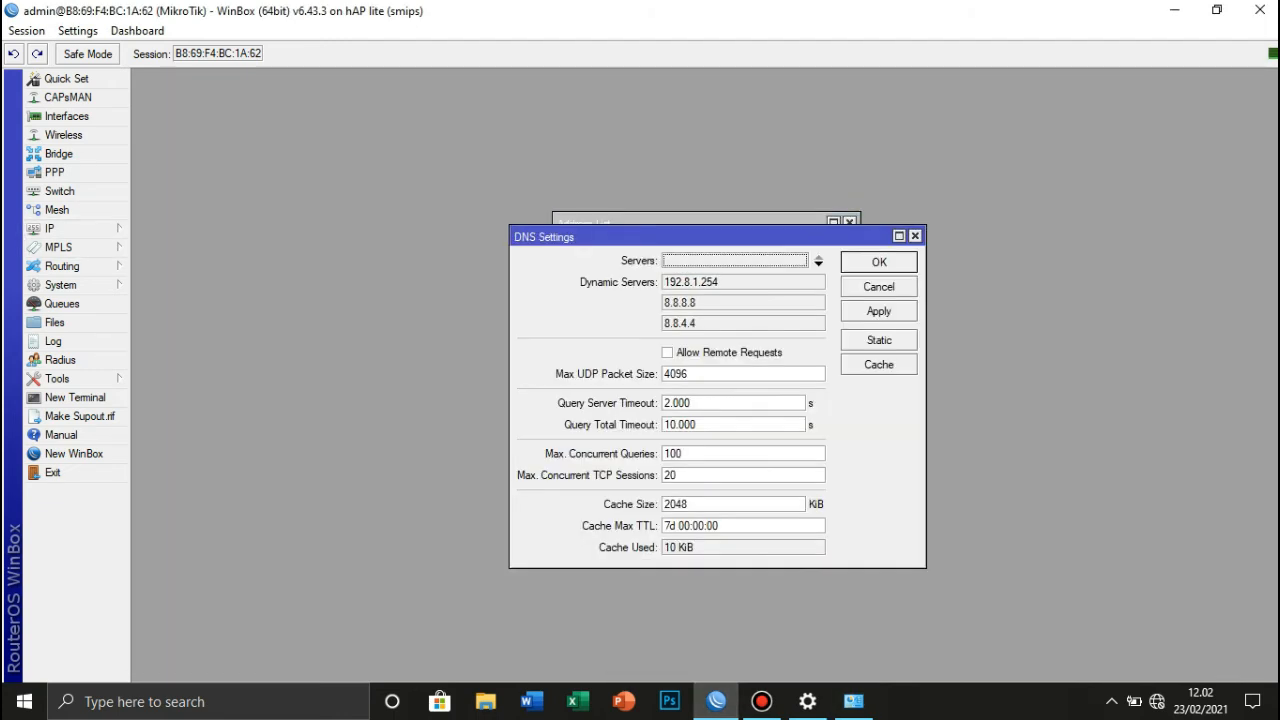
key("Escape")
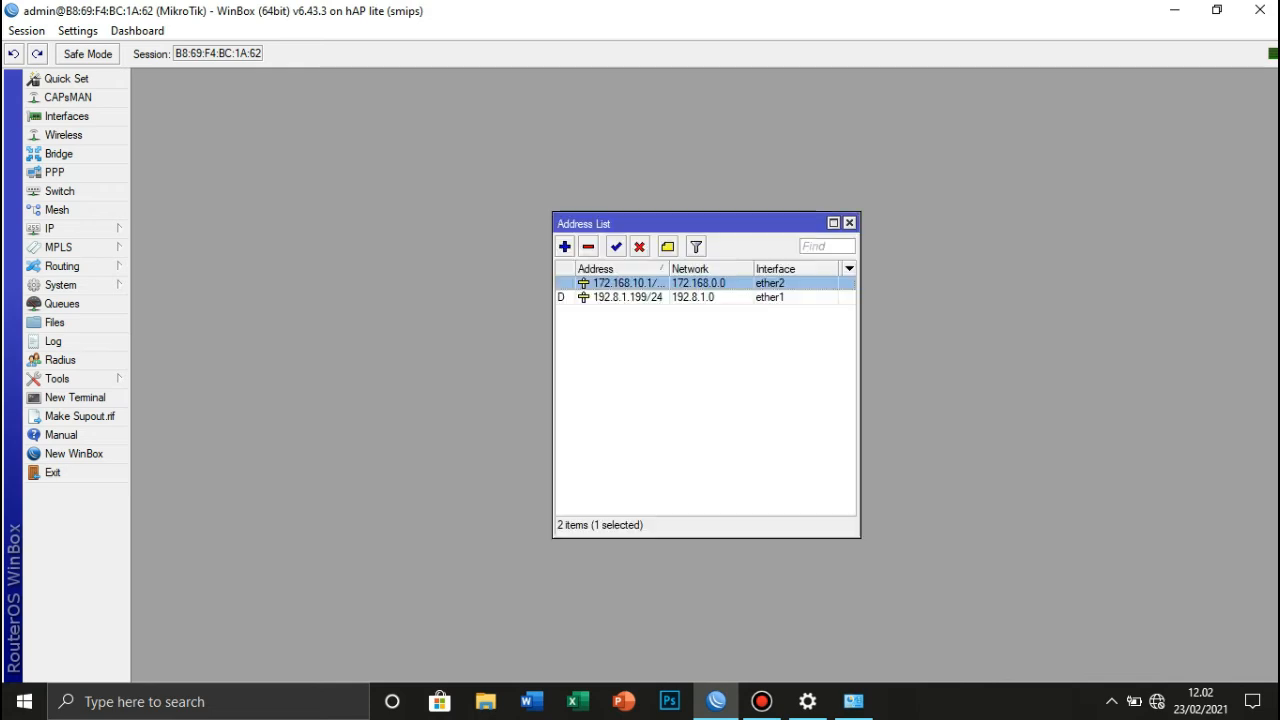
left_click(853, 701)
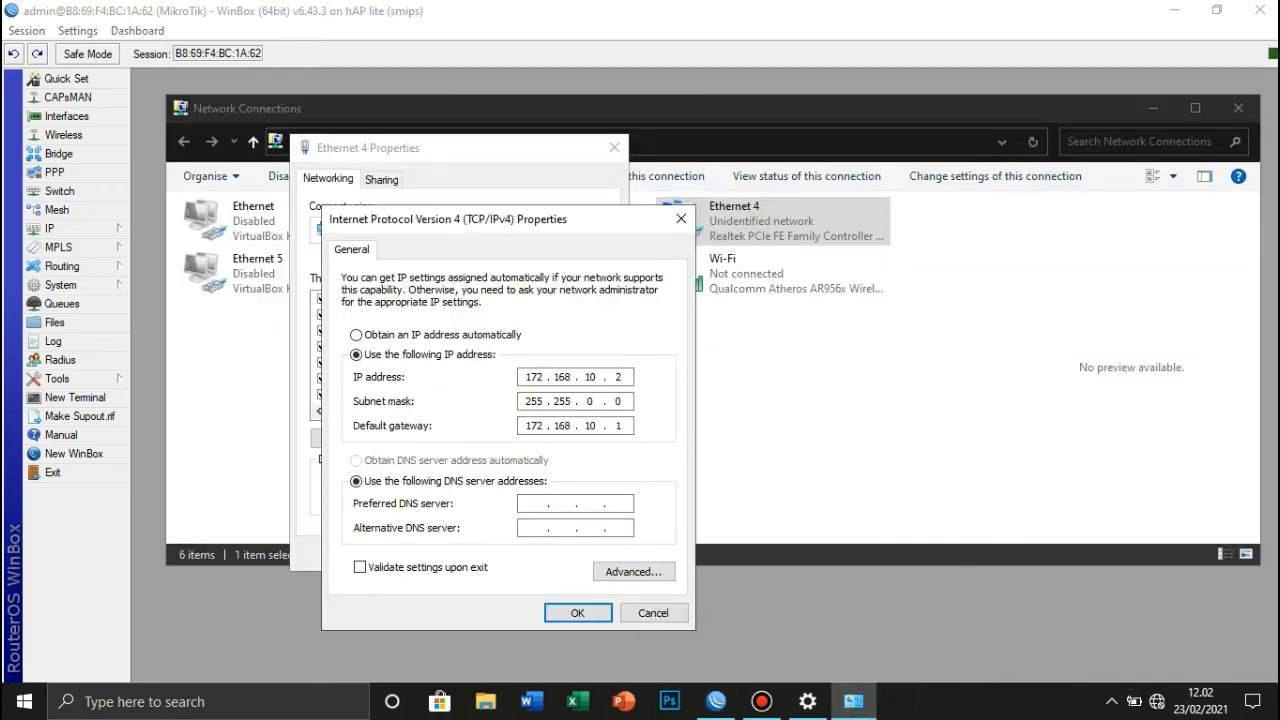
type("192")
type("8")
type("1254")
type("8.8.8.8")
key("Return")
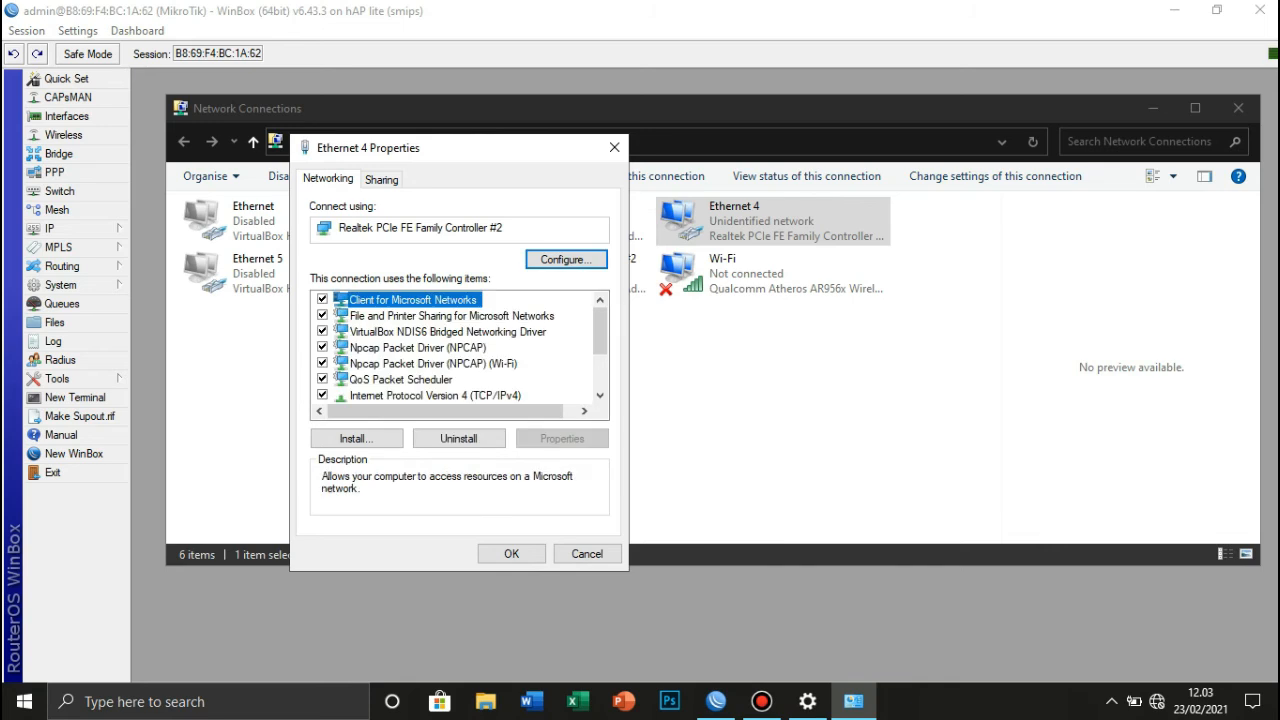
key("Return")
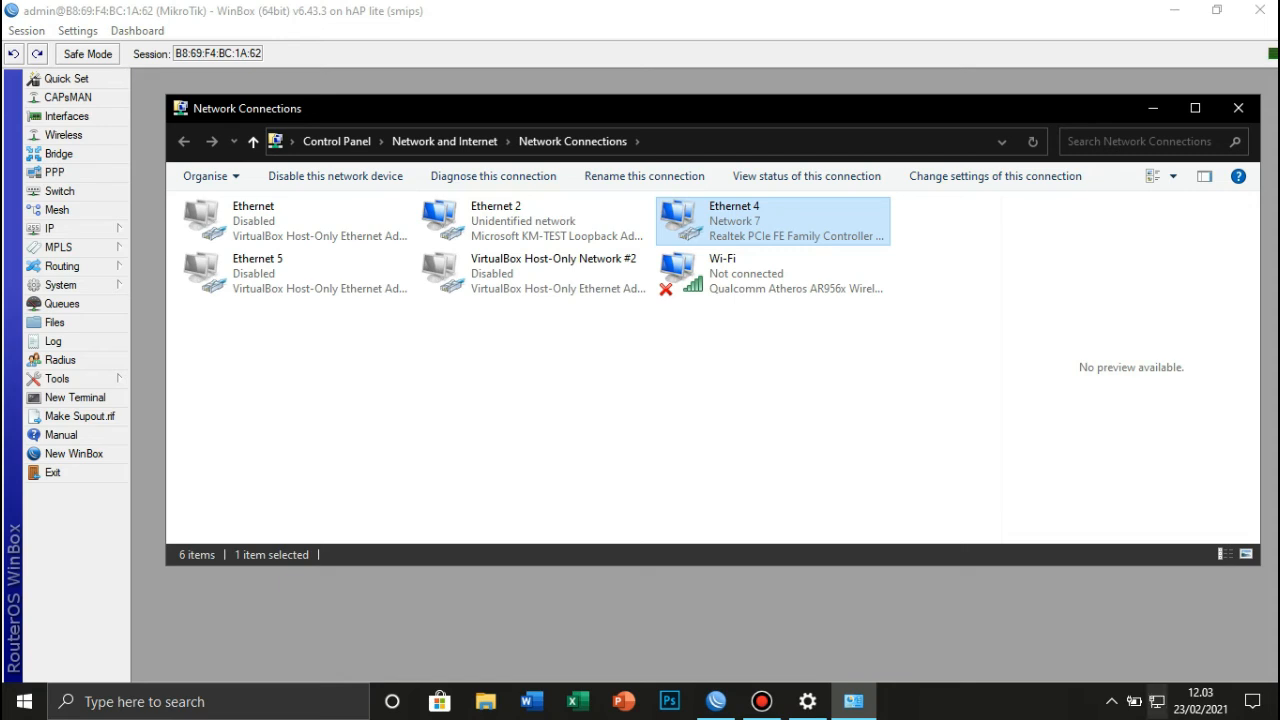
mouse_move(1157, 701)
left_click(1153, 108)
left_click(1175, 10)
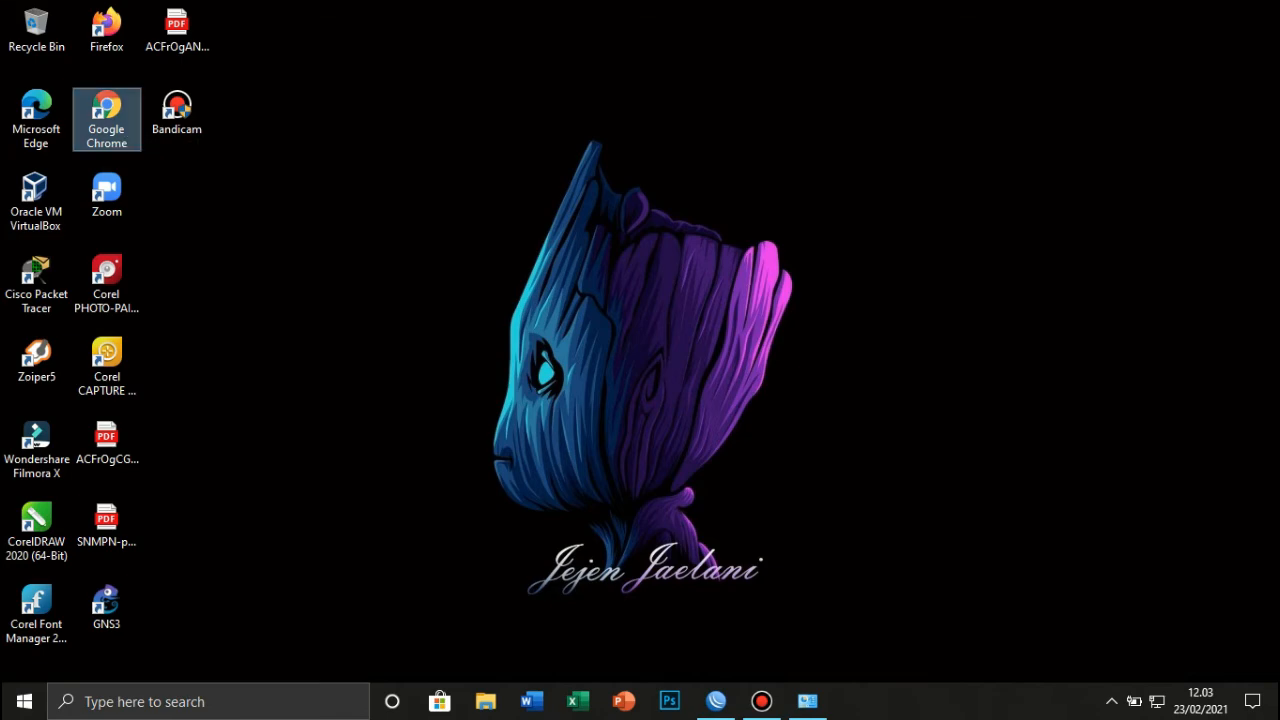
double_click(107, 118)
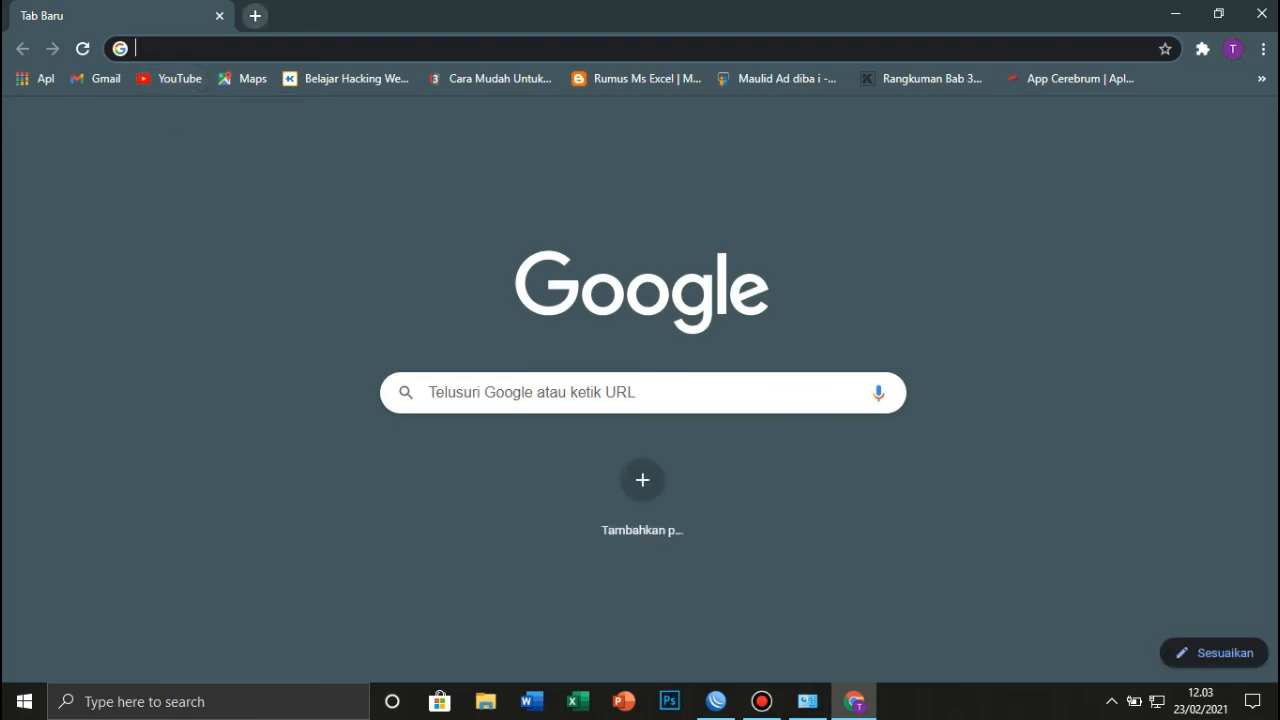
type("www.y")
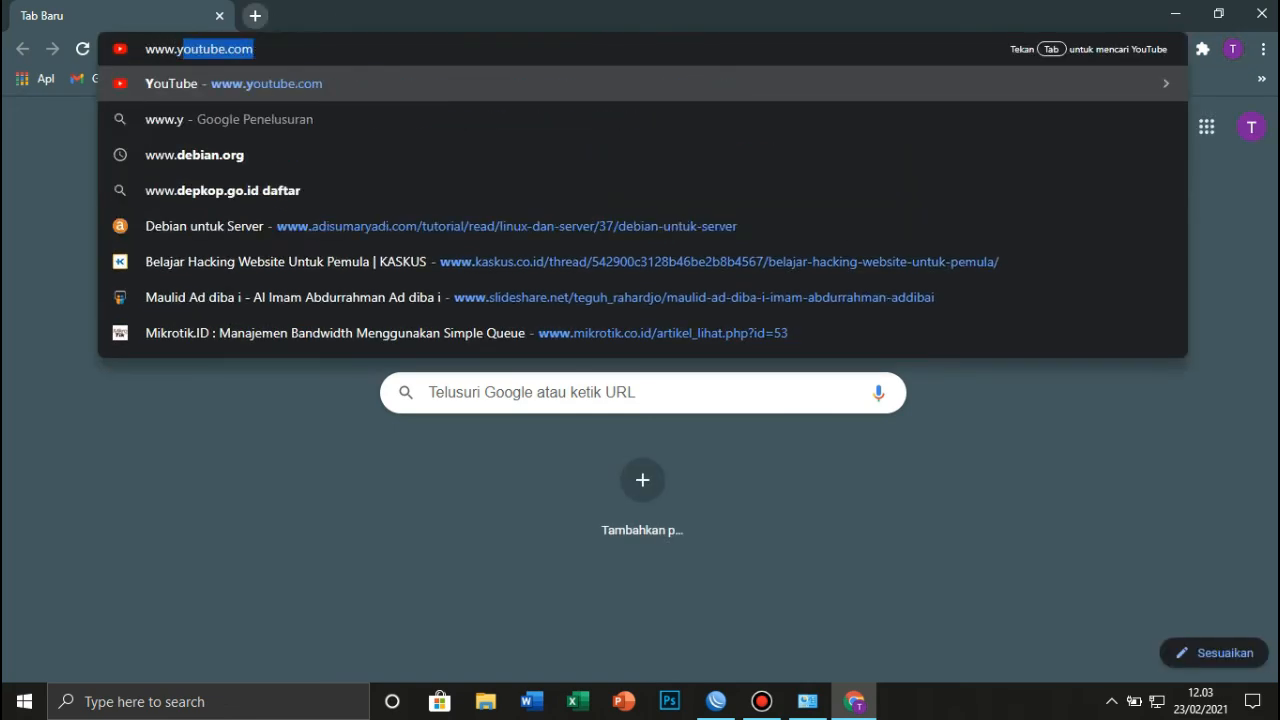
type("outube.com")
key("Return")
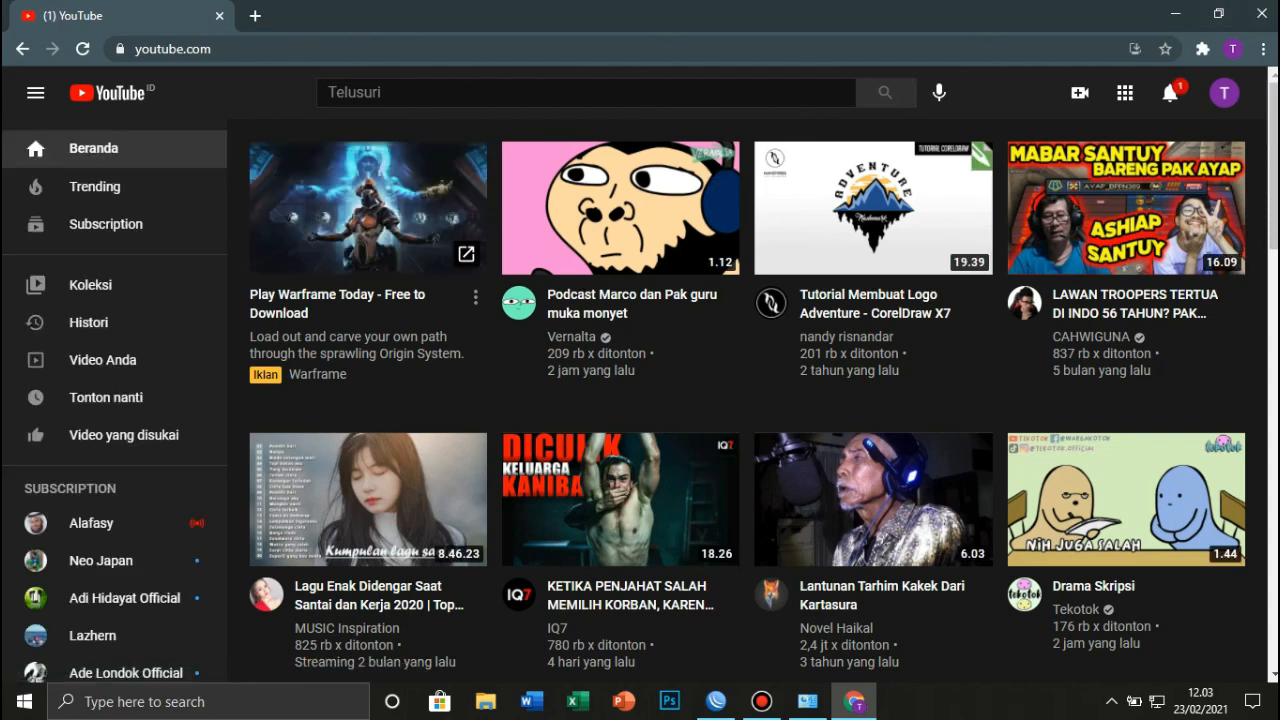
Step: Return to WinBox, reconnect to the router as admin, and maximise the session window
left_click(1176, 14)
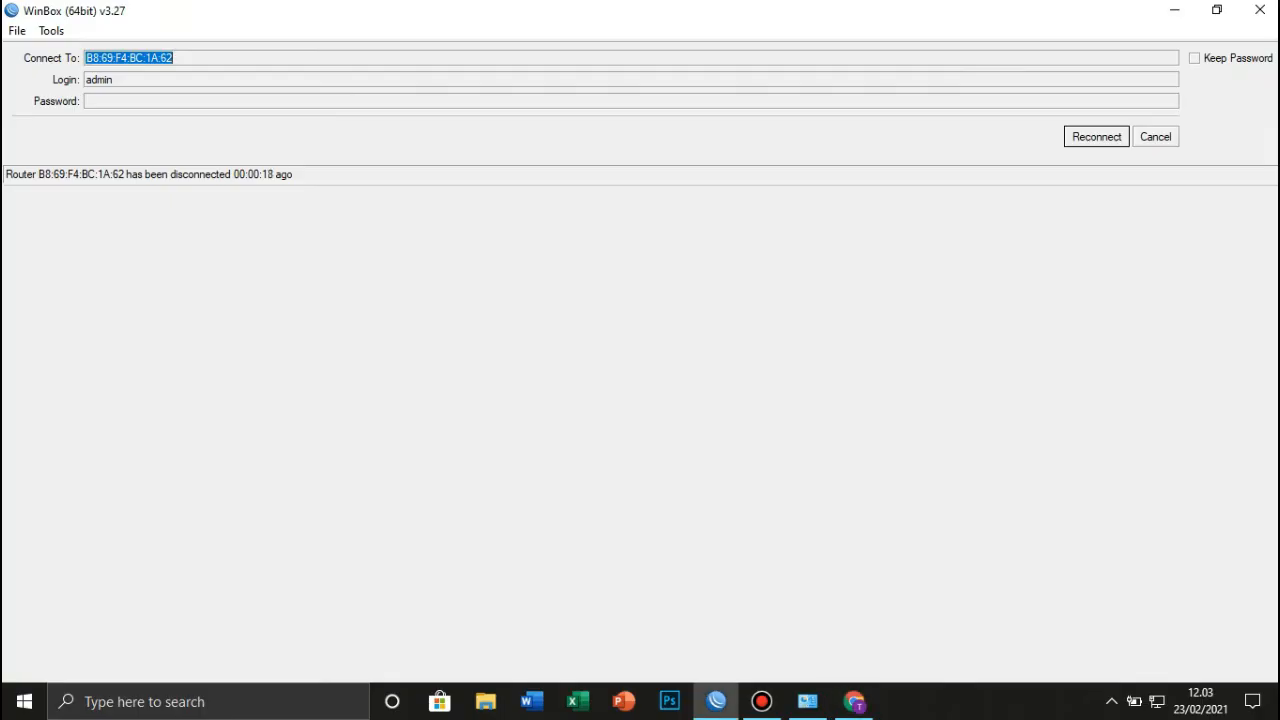
key("Return")
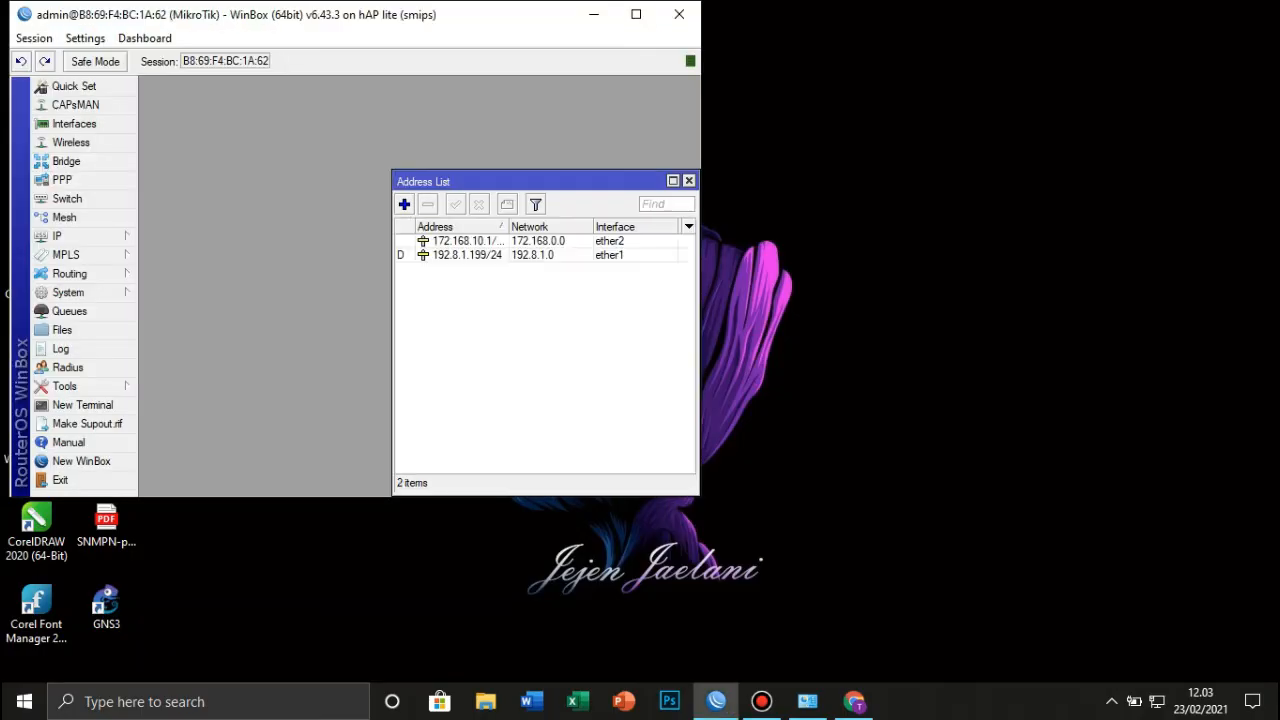
left_click(636, 14)
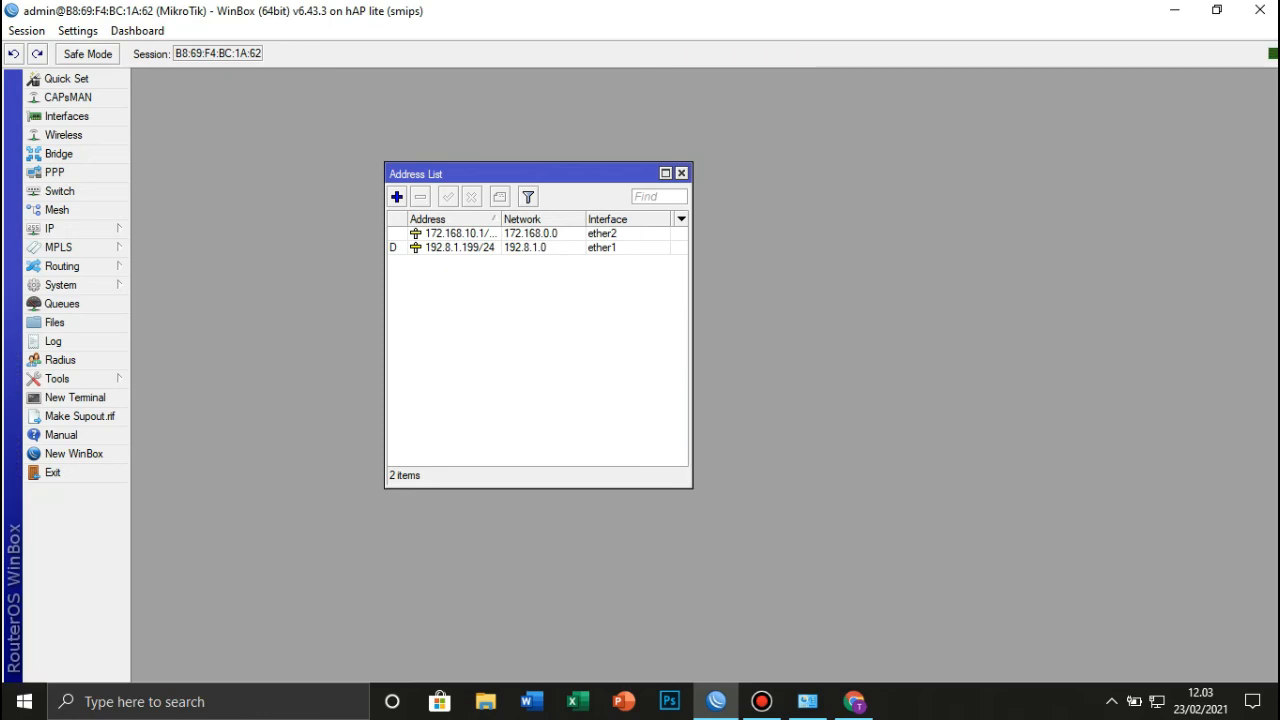
left_click_drag(450, 174, 575, 156)
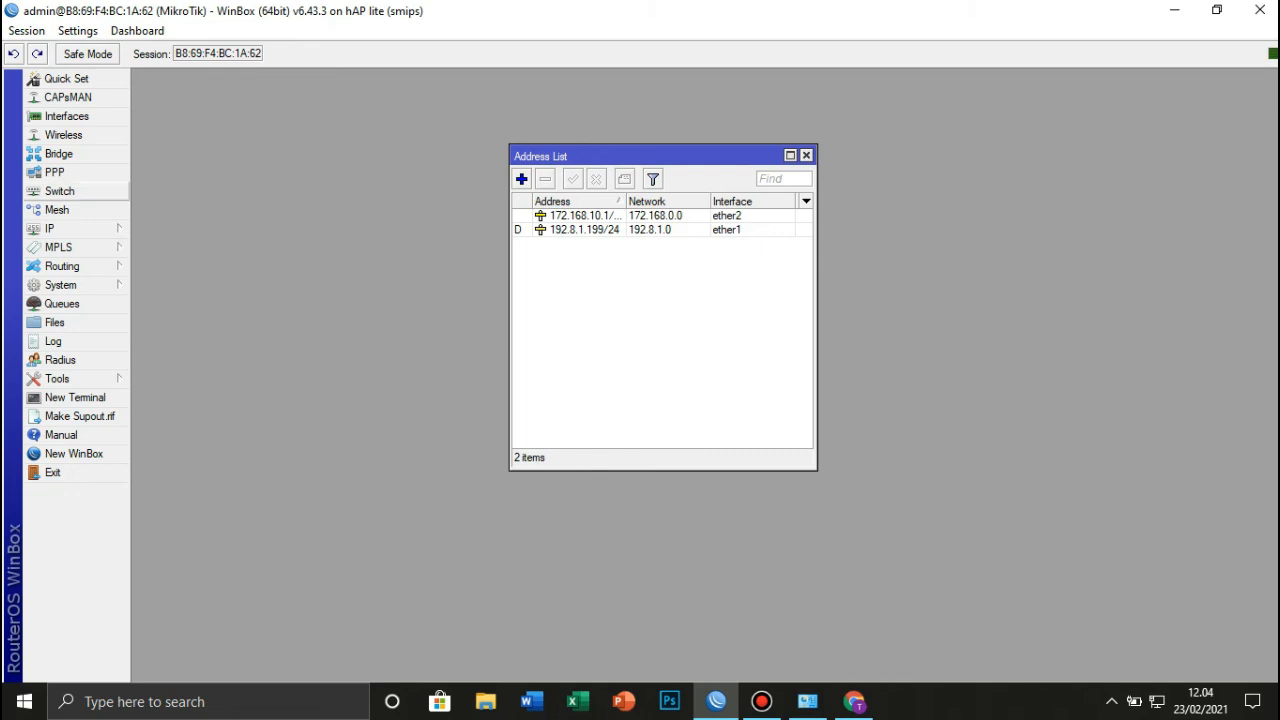
Step: Start the DHCP Setup wizard for a new DHCP server and choose ether2 as the server interface
left_click(50, 228)
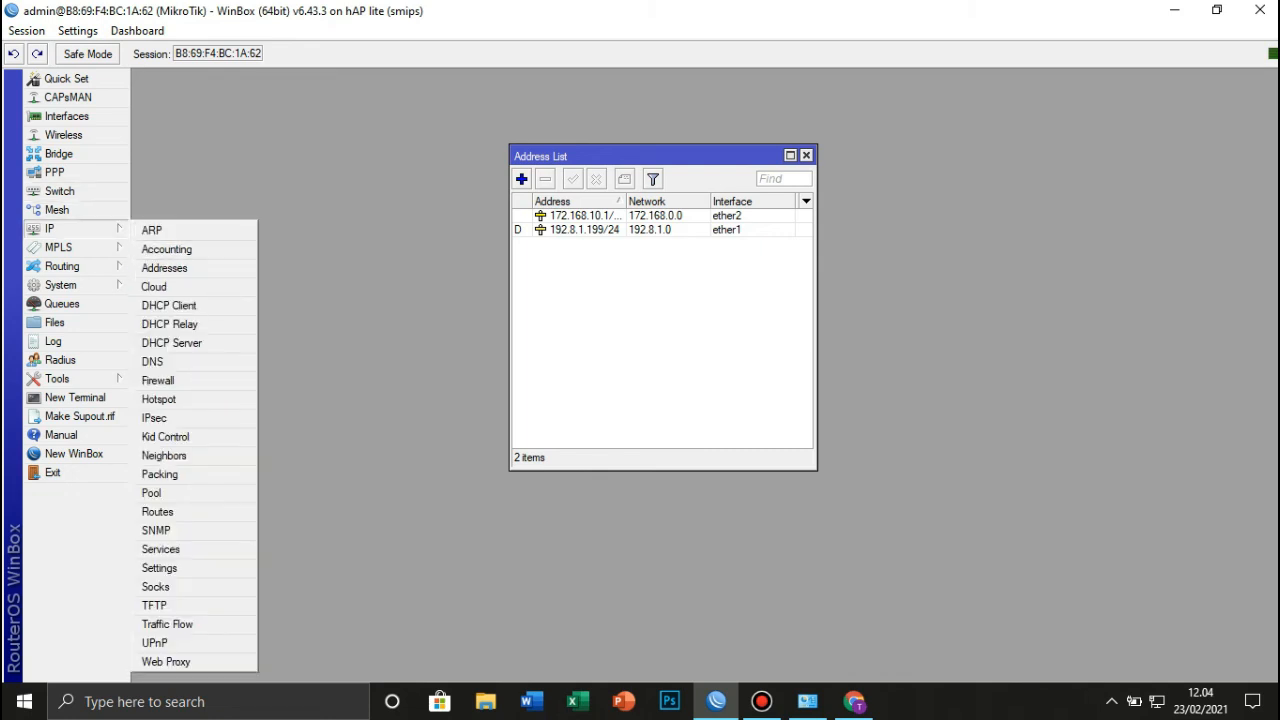
left_click(171, 342)
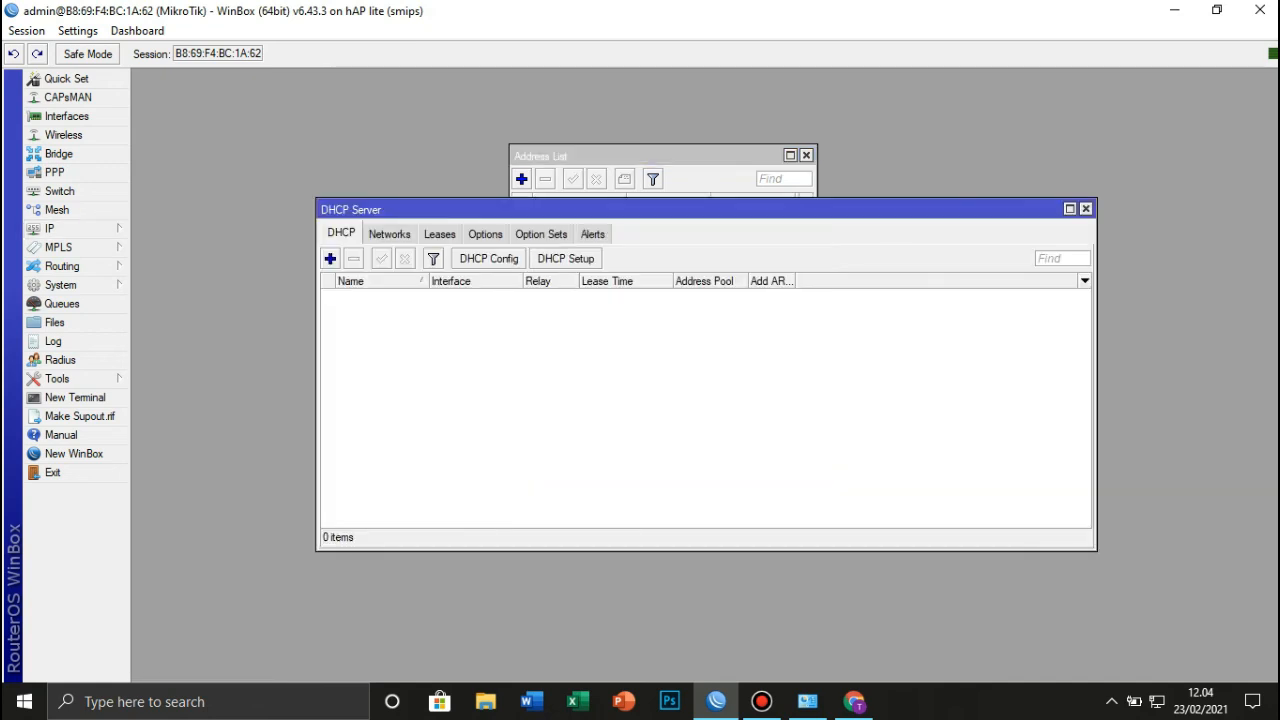
left_click(565, 258)
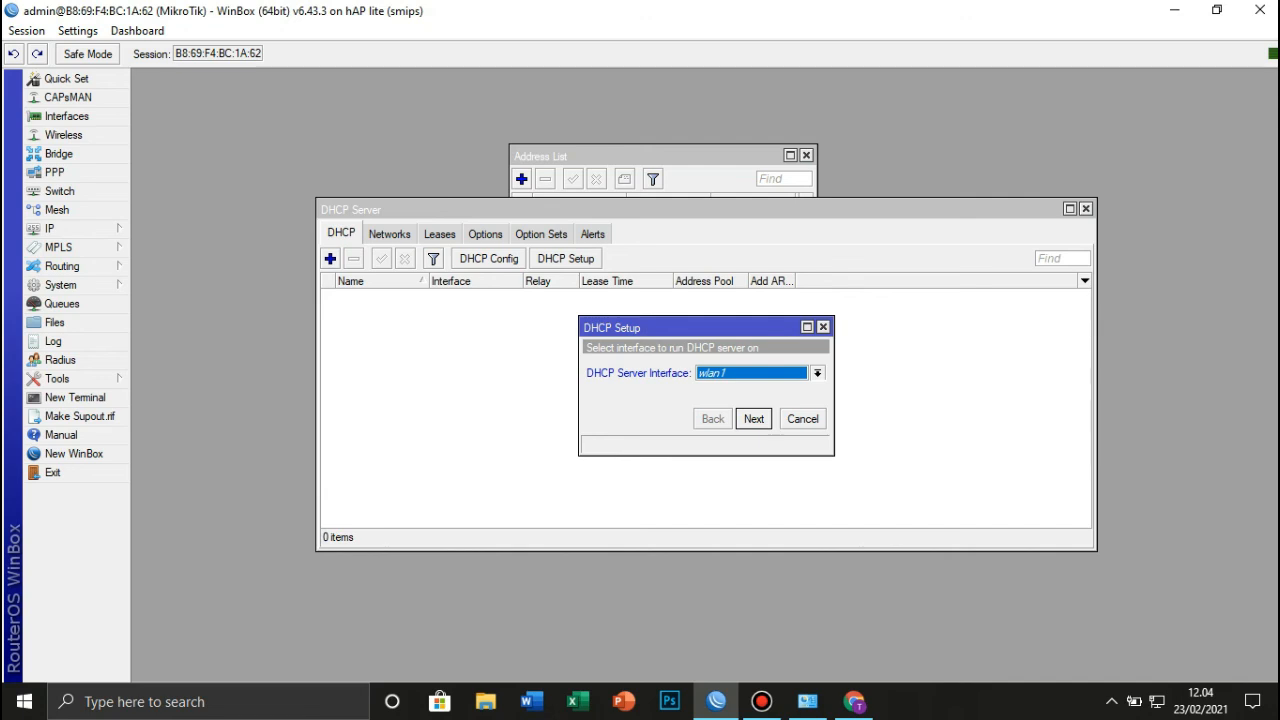
left_click(818, 373)
left_click(750, 387)
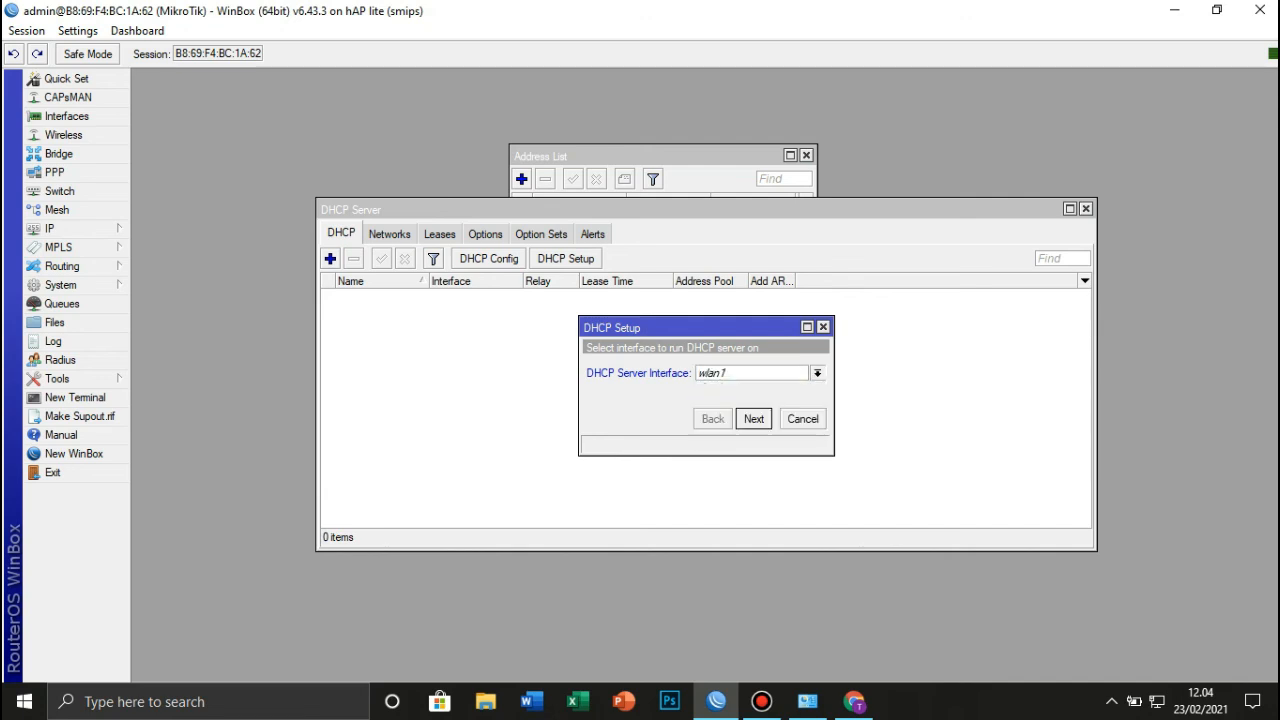
left_click(754, 419)
Step: Accept the suggested DHCP address space 172.168.0.0/20, gateway, address pool and DNS servers 192.8.1.254, 8.8.8.8 and 8.8.4.4
key("Return")
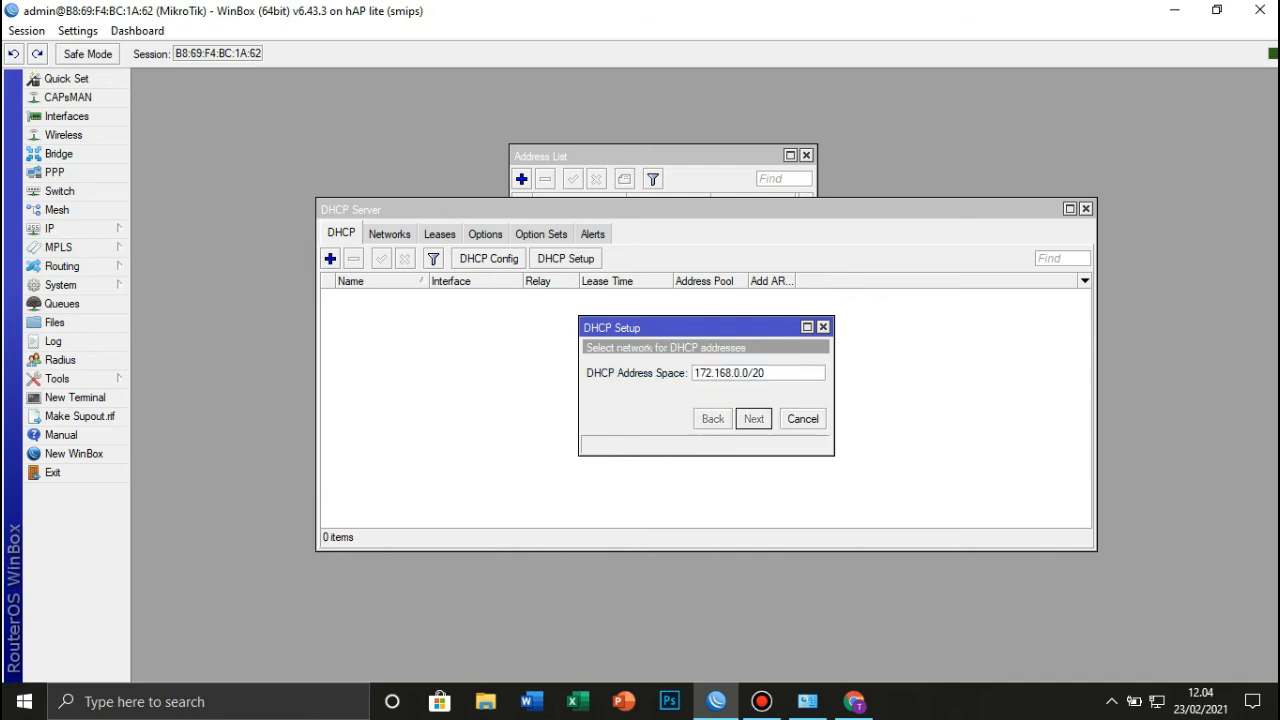
key("Return")
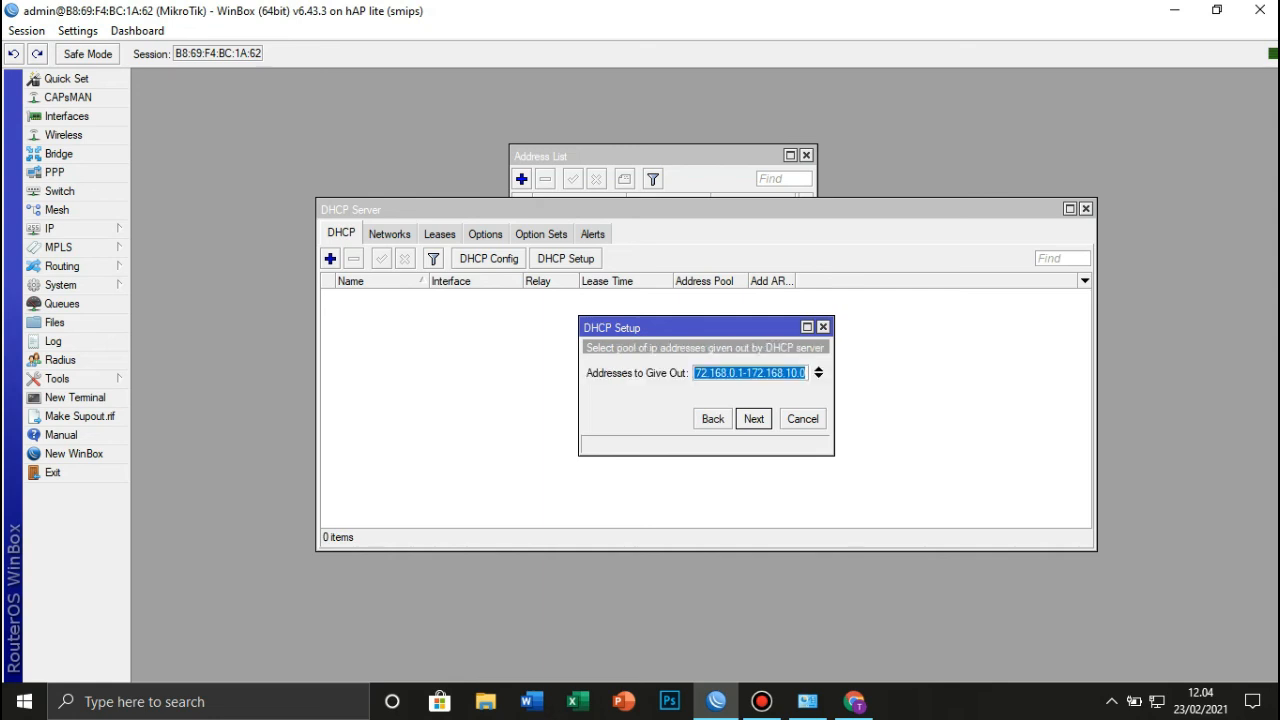
key("Return")
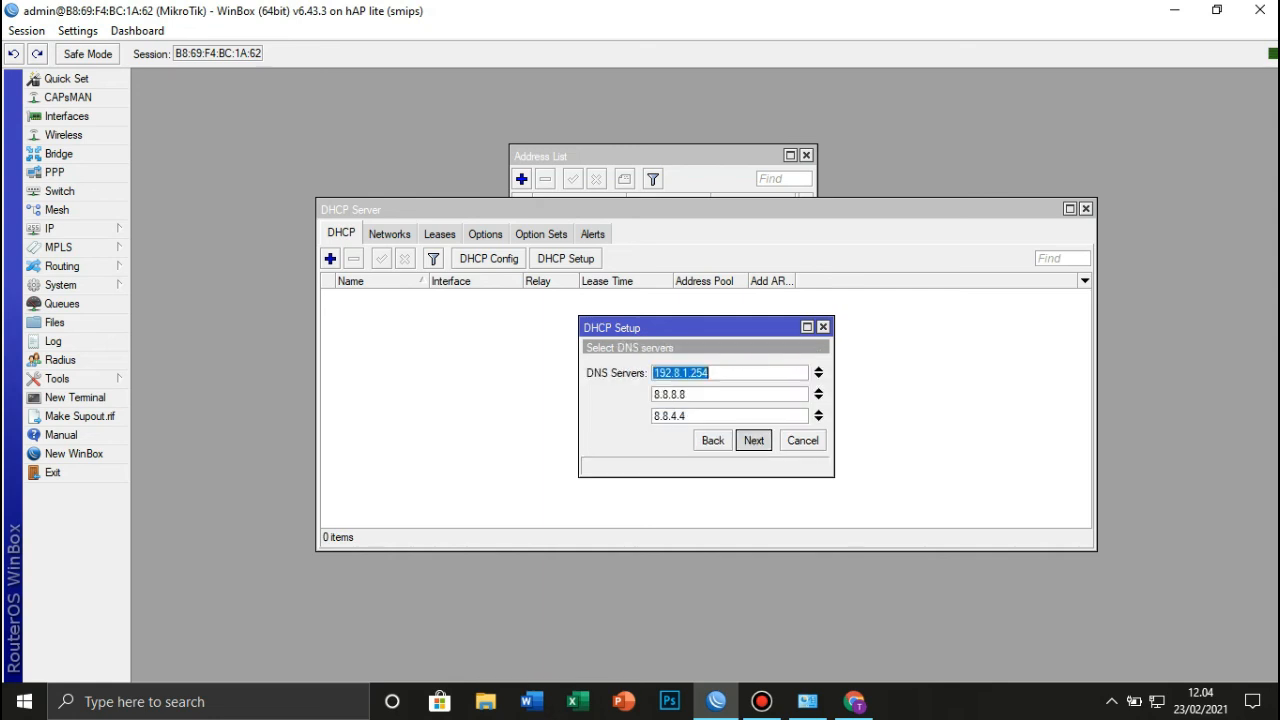
key("Return")
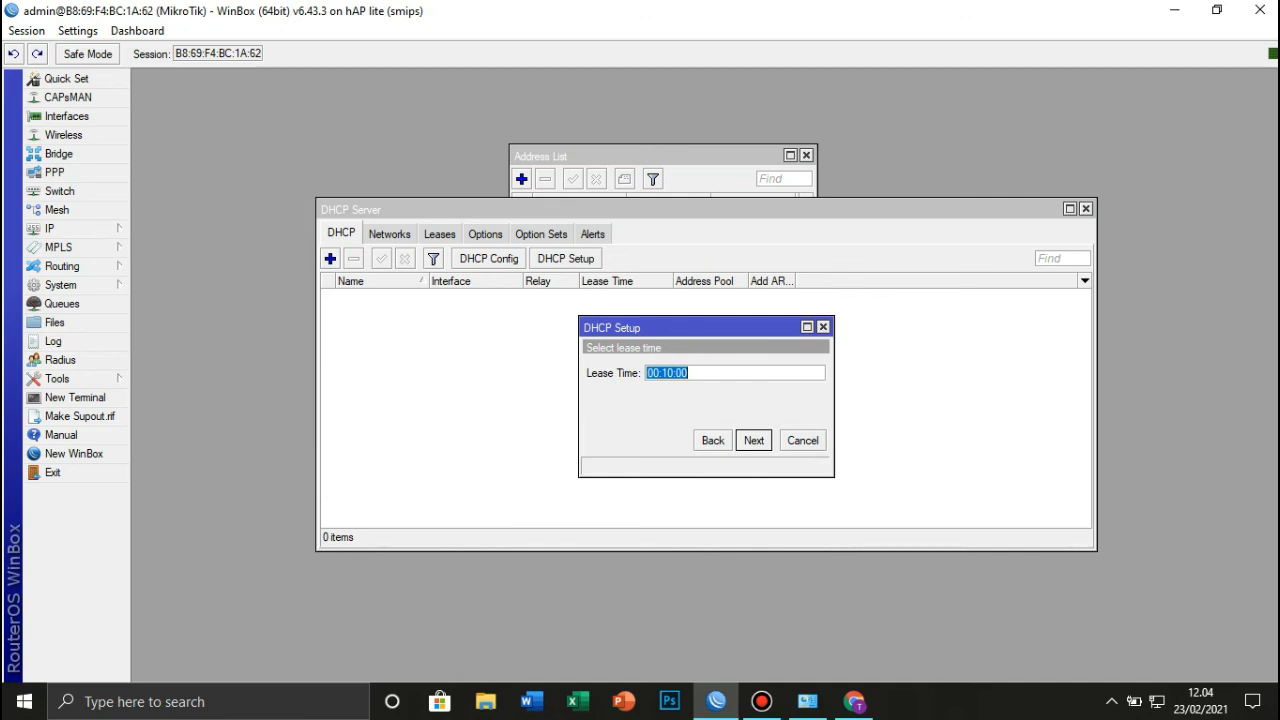
Step: Set the DHCP lease time to 01:00:00 and complete the DHCP server setup
left_click(660, 373)
key("BackSpace")
type("1")
key("BackSpace")
type("0")
key("Return")
key("Return")
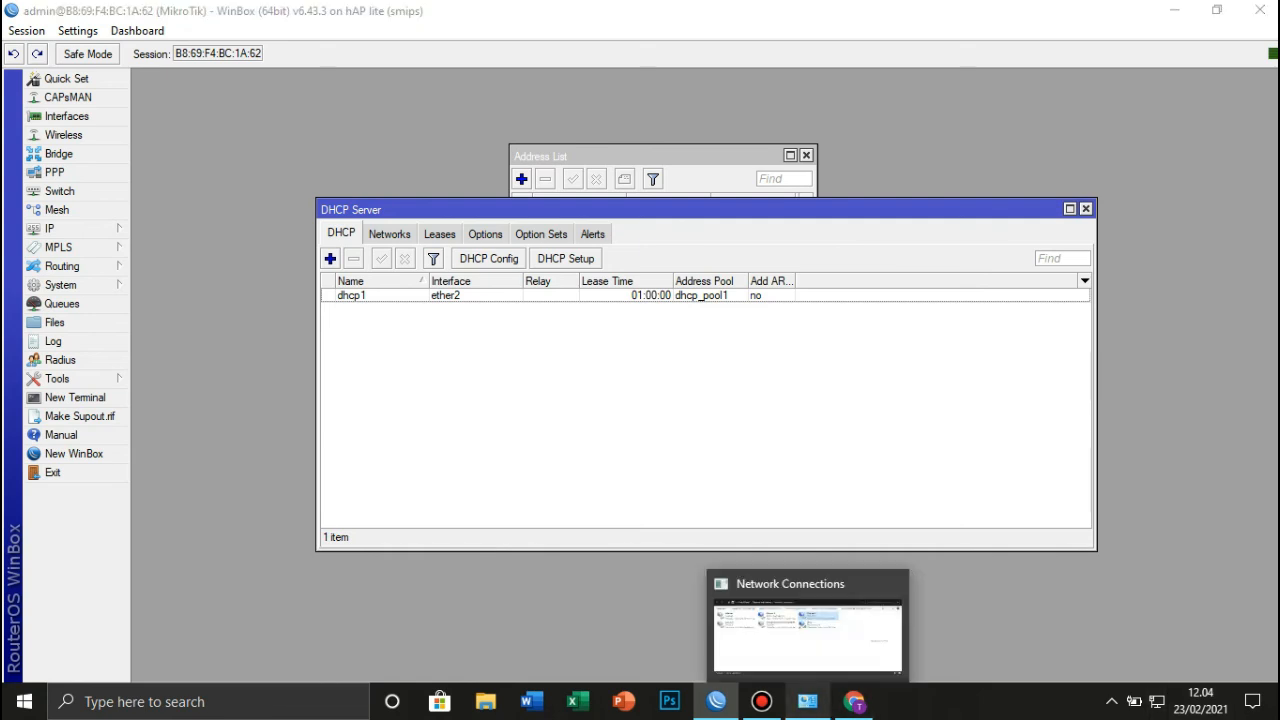
Step: Switch to Network Connections and set Ethernet 4's IPv4 to obtain its IP address and DNS server automatically, saving the adapter settings
left_click(808, 701)
right_click(731, 211)
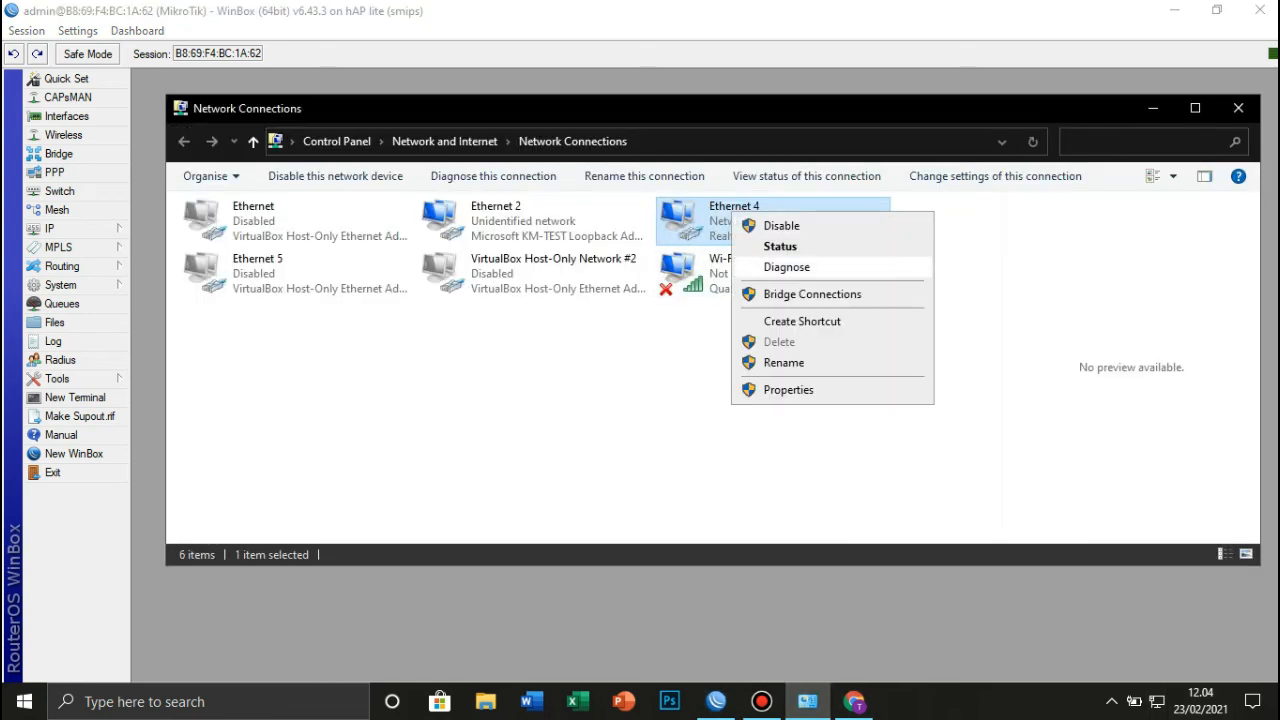
left_click(788, 389)
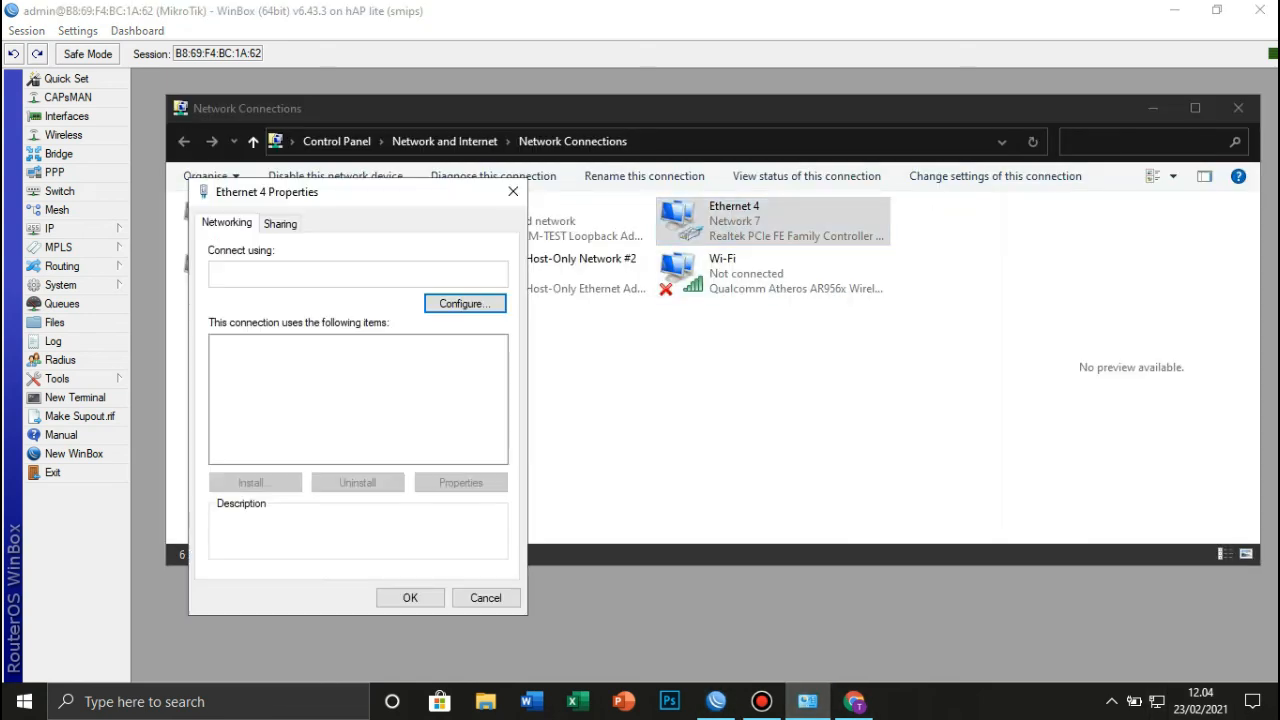
double_click(333, 440)
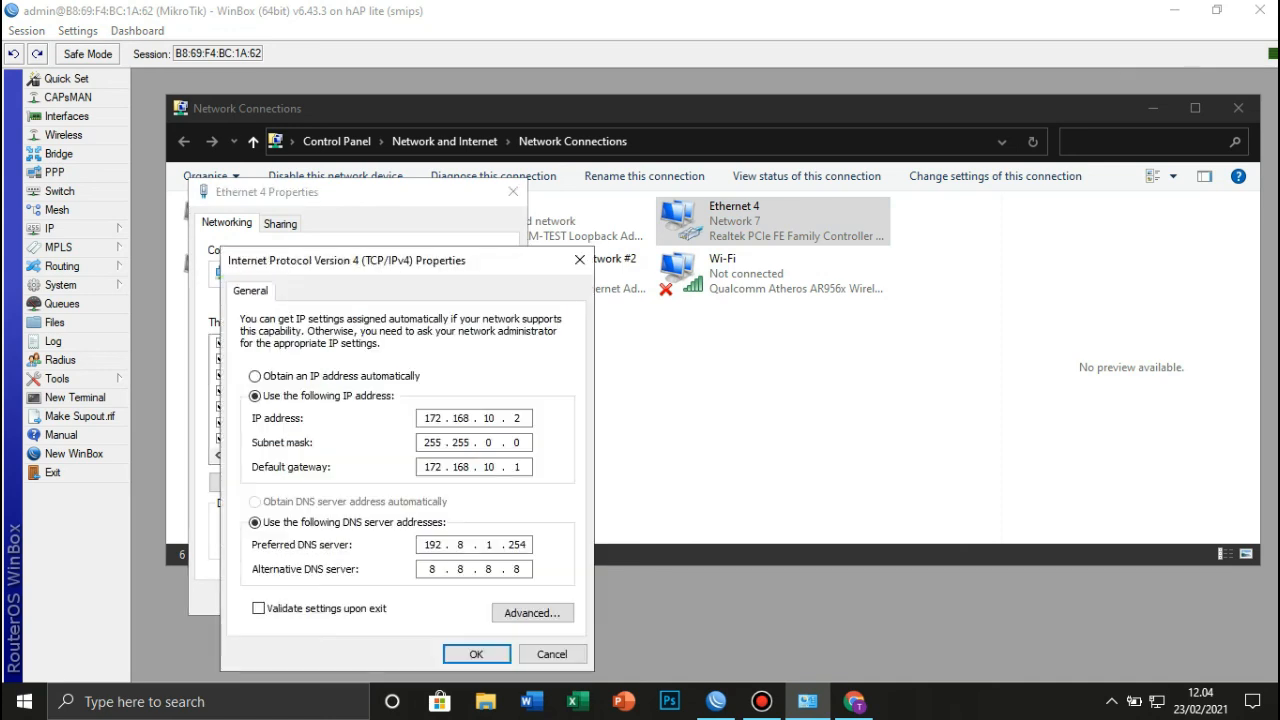
left_click(256, 377)
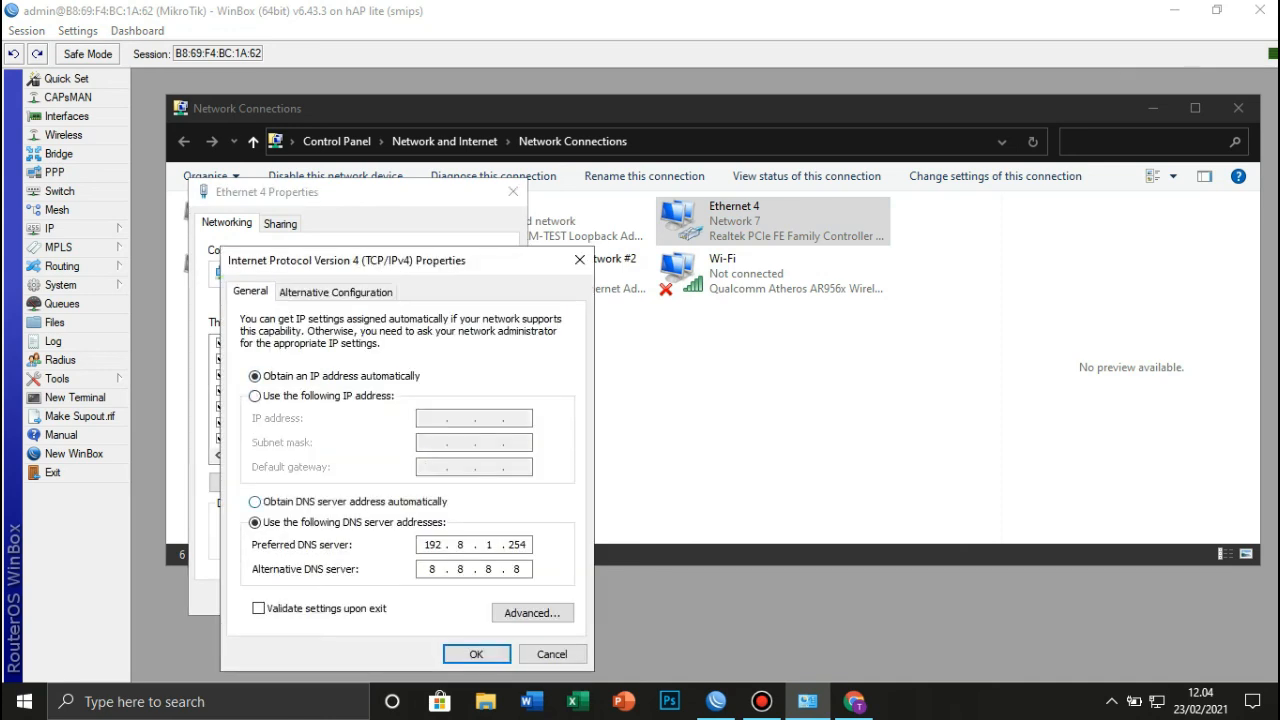
left_click(255, 502)
left_click(476, 654)
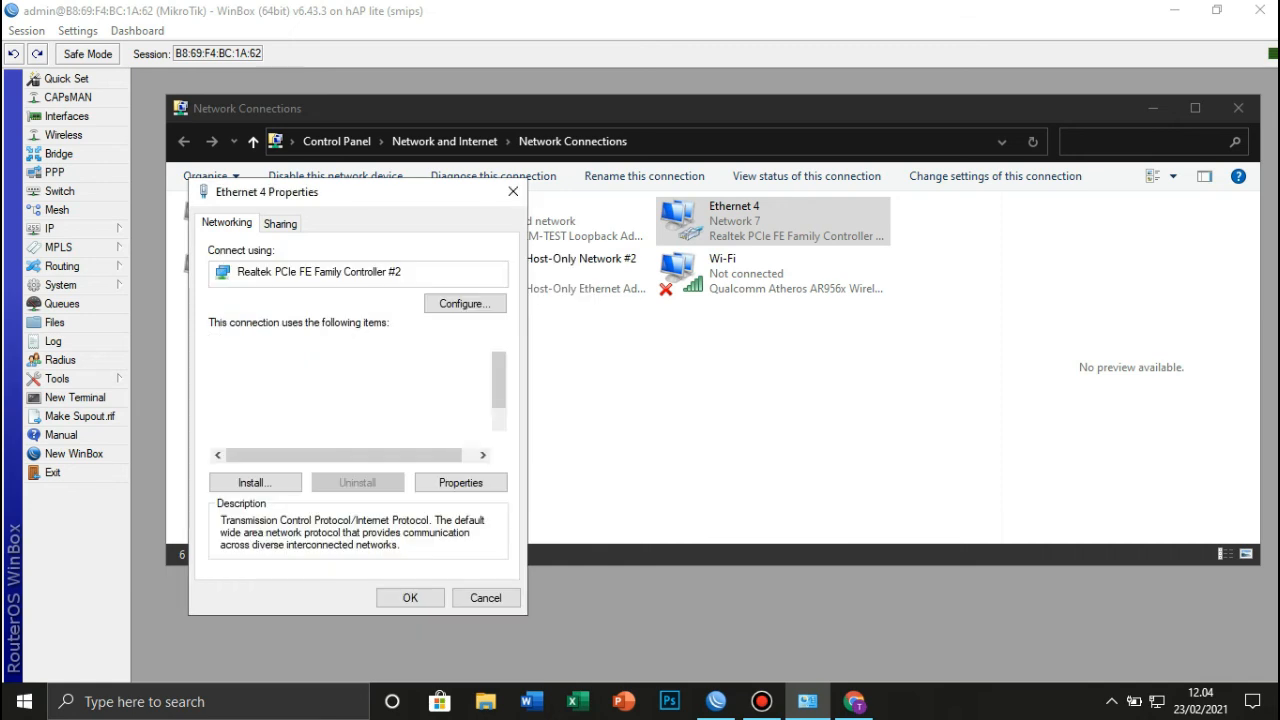
left_click(410, 597)
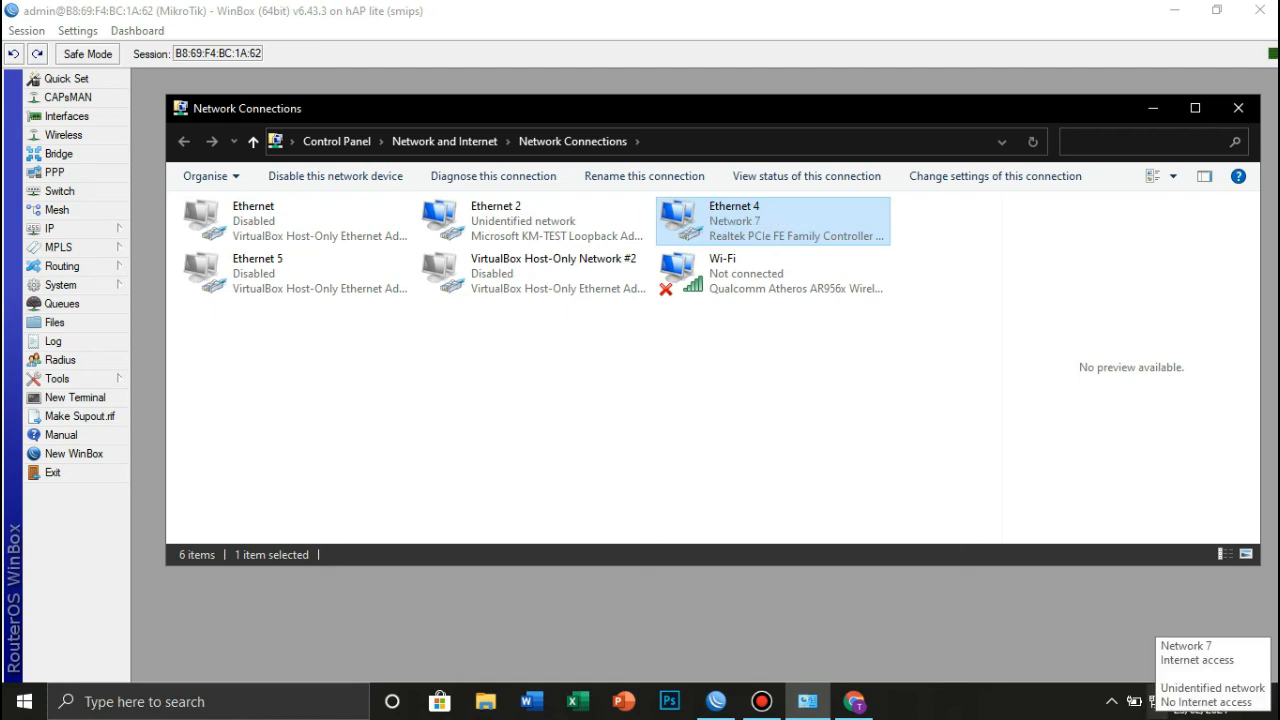
Step: Reload YouTube in Google Chrome to test internet access, and close the DHCP Server and Address List windows in WinBox
left_click(854, 702)
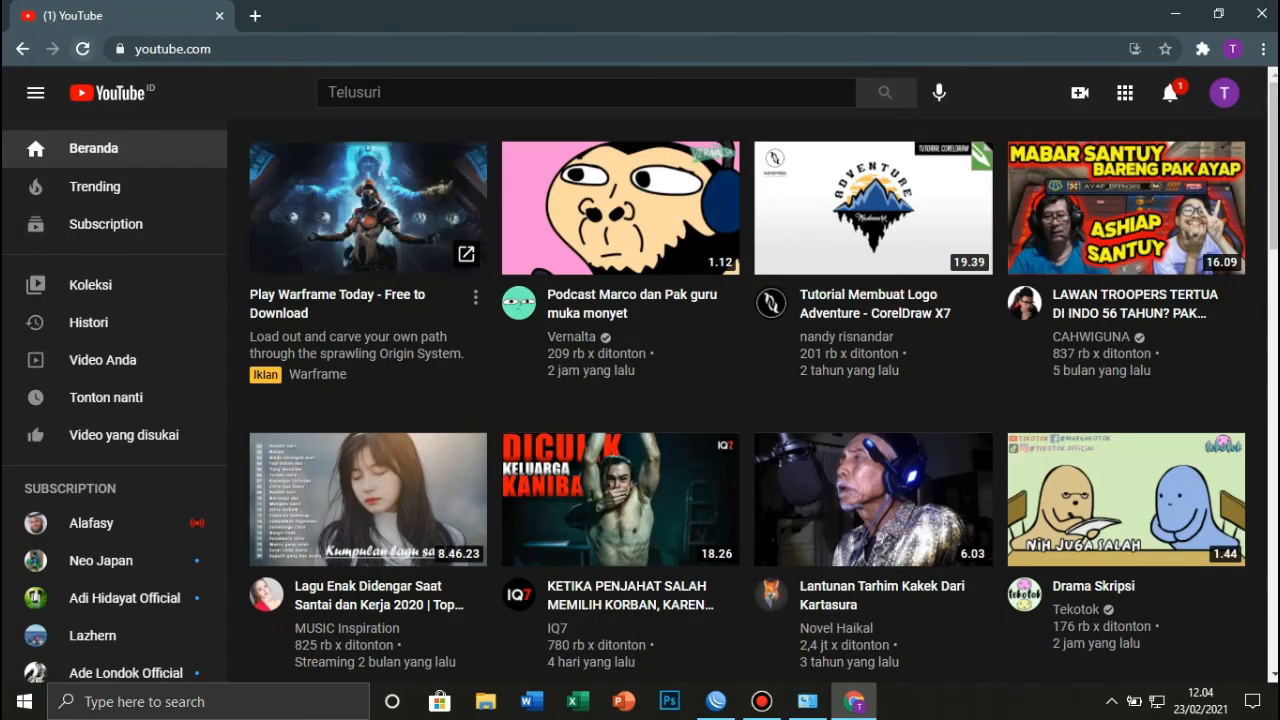
left_click(82, 49)
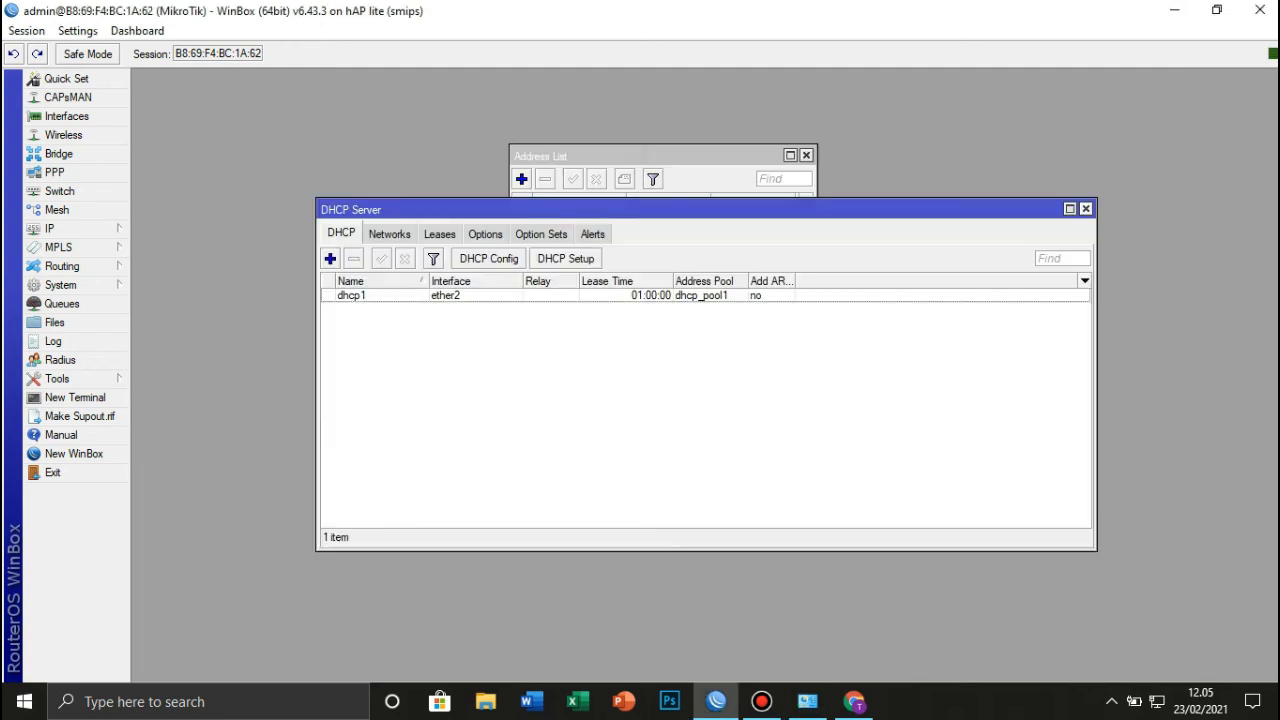
left_click(1086, 209)
left_click(806, 155)
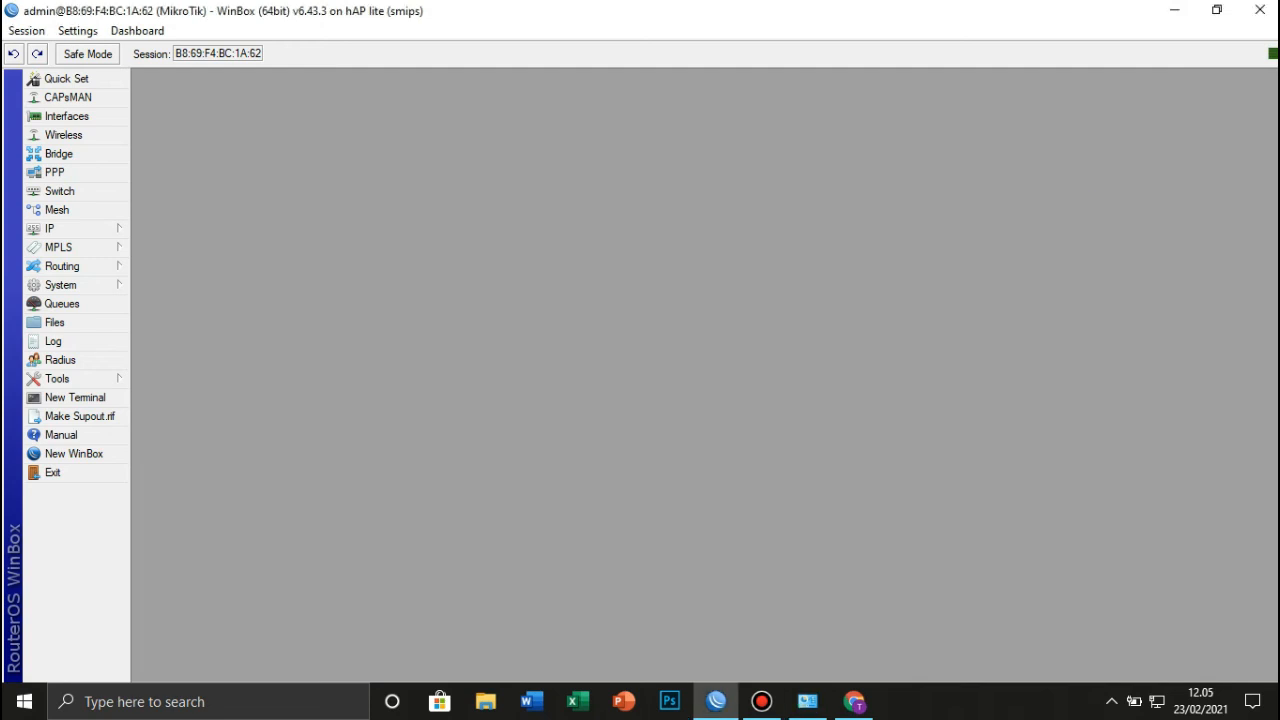